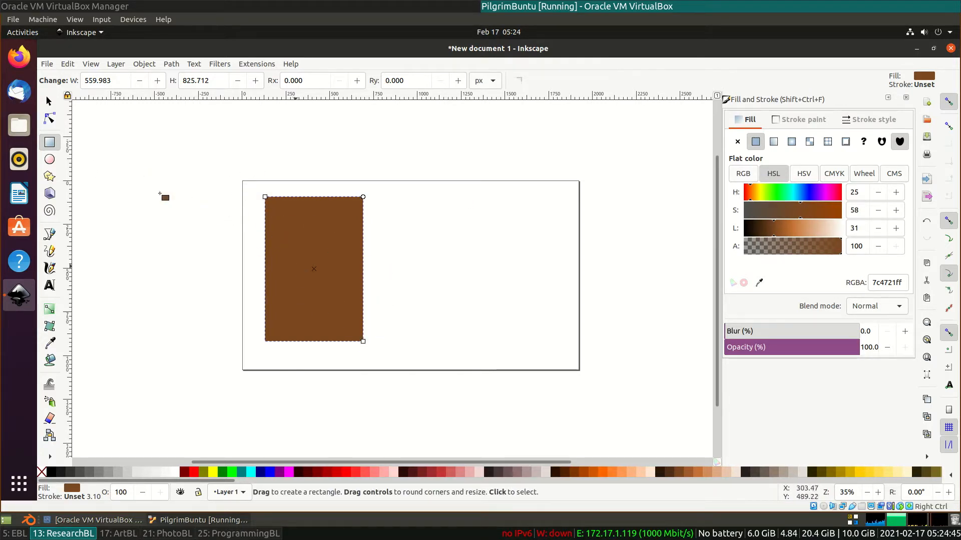
Draw a narrow upright ellipse about 43 × 151 px beside the brown rectangle and reduce its fill saturation to 7.
click(49, 160)
drag(392, 210, 401, 239)
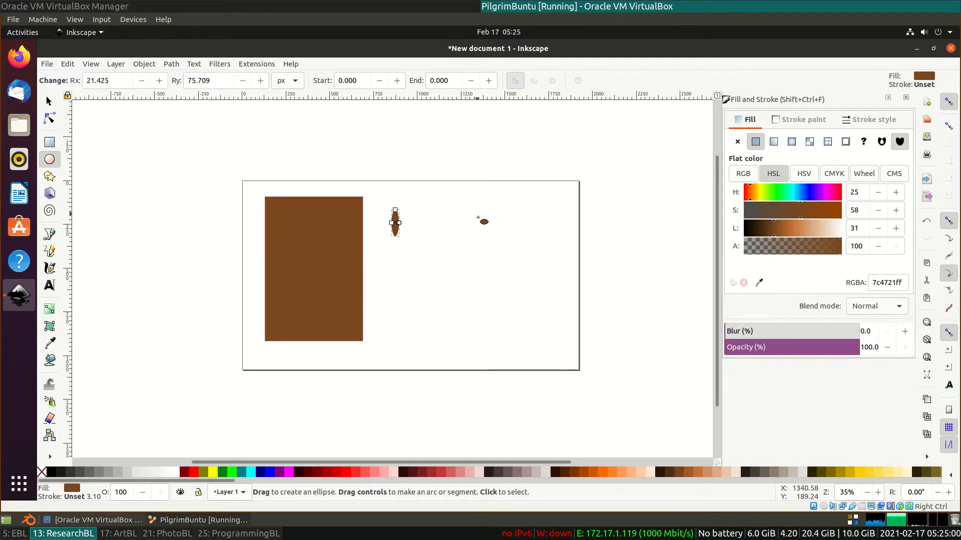
drag(790, 210, 752, 211)
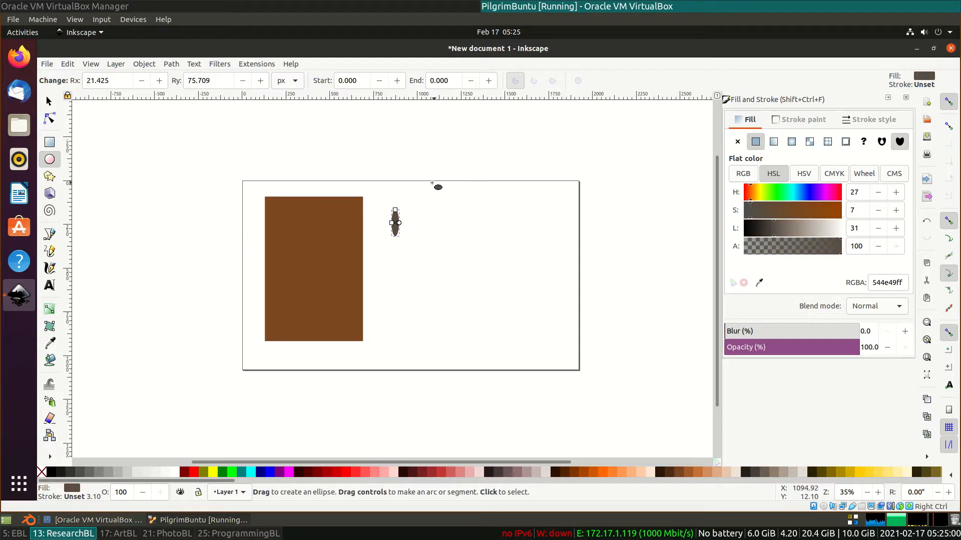
Duplicate the grey ellipse and place the two ellipses as legs below the brown rectangle's lower corners.
right_click(394, 222)
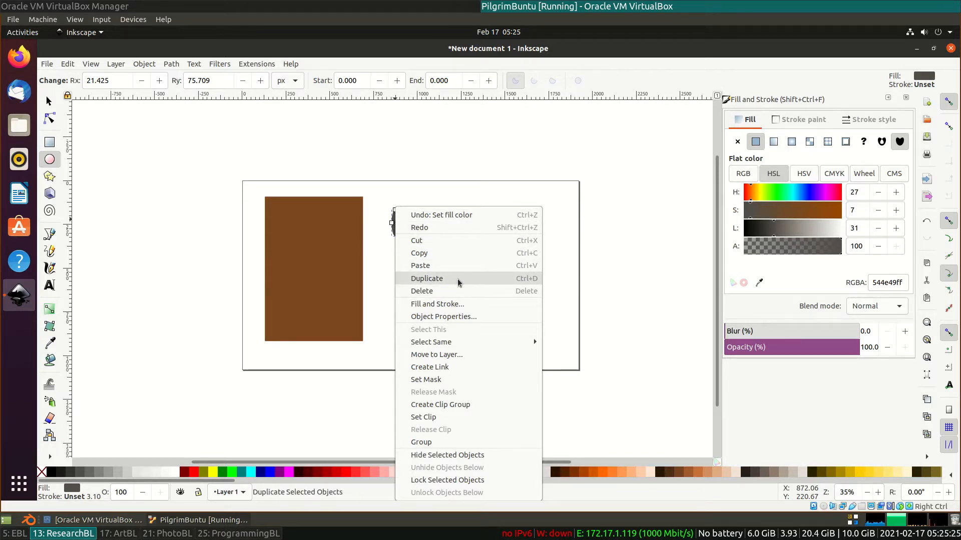
click(433, 282)
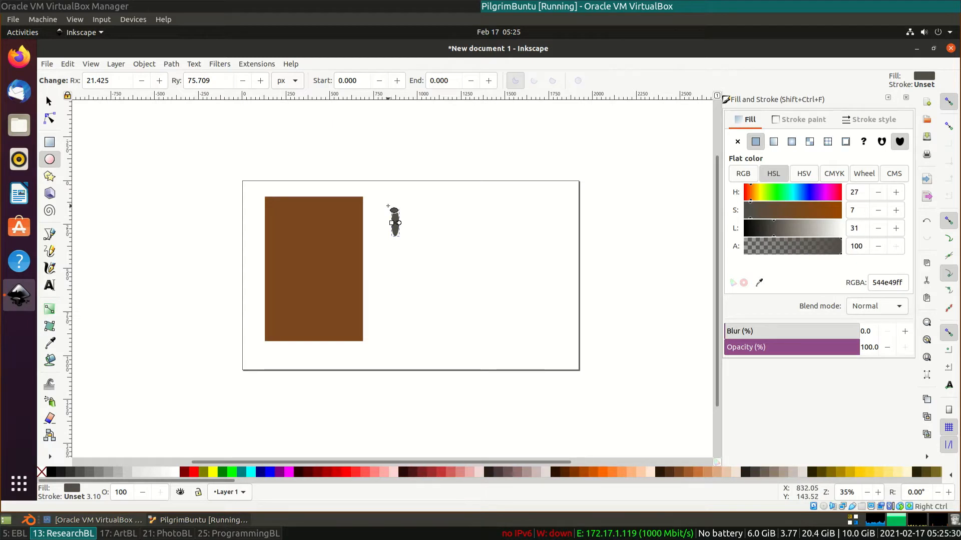
click(48, 101)
drag(395, 223, 271, 374)
drag(395, 222, 355, 361)
click(281, 125)
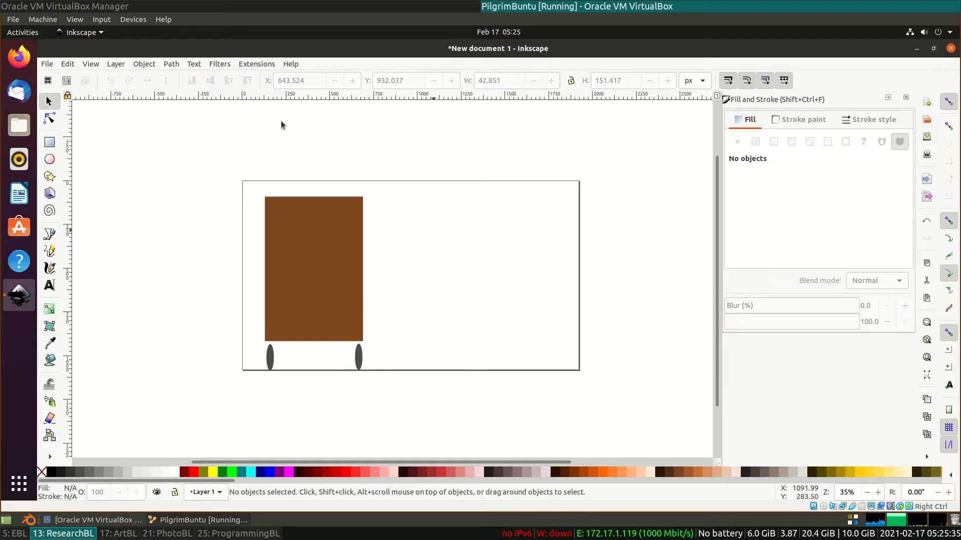
Duplicate the brown rectangle in place and darken the copy's fill to a lightness of 23.
click(356, 198)
right_click(307, 256)
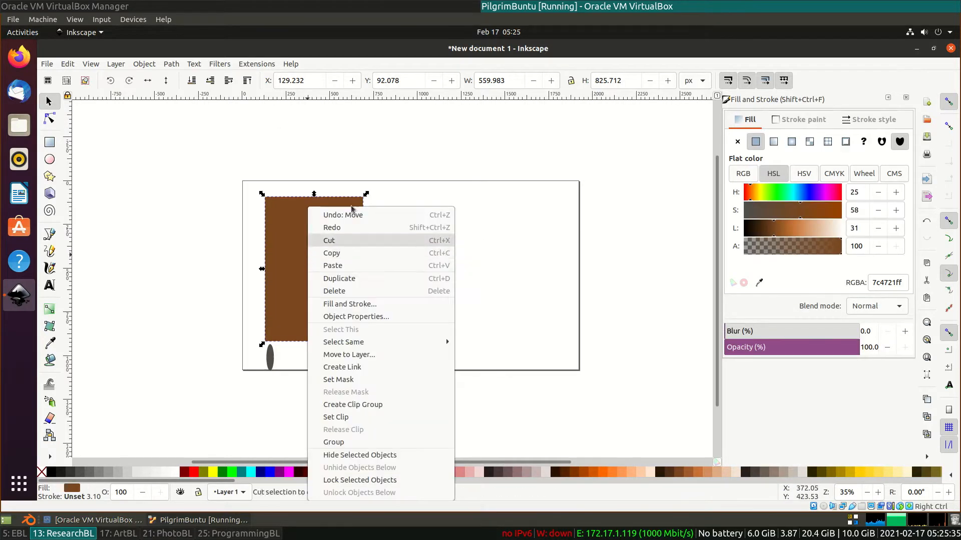
click(357, 278)
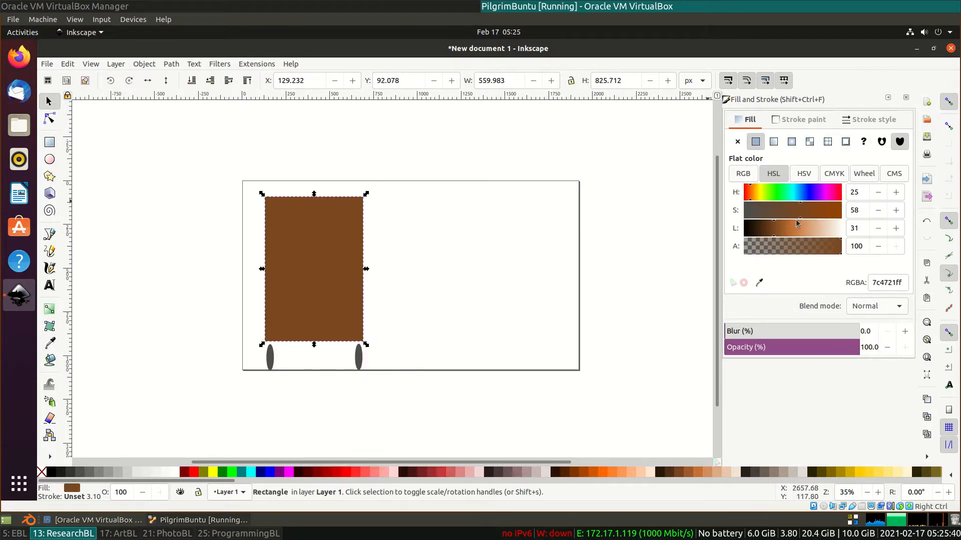
drag(775, 232, 767, 233)
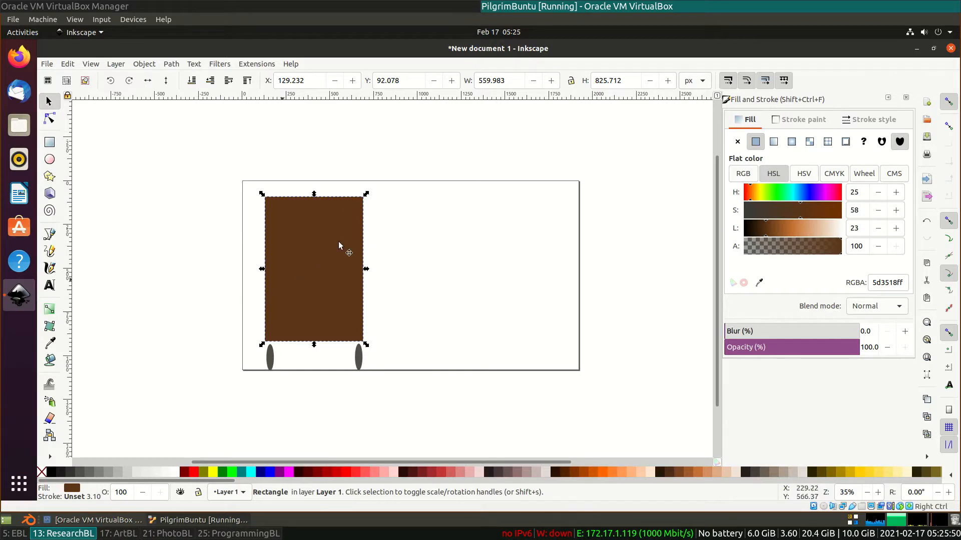
drag(365, 195, 343, 232)
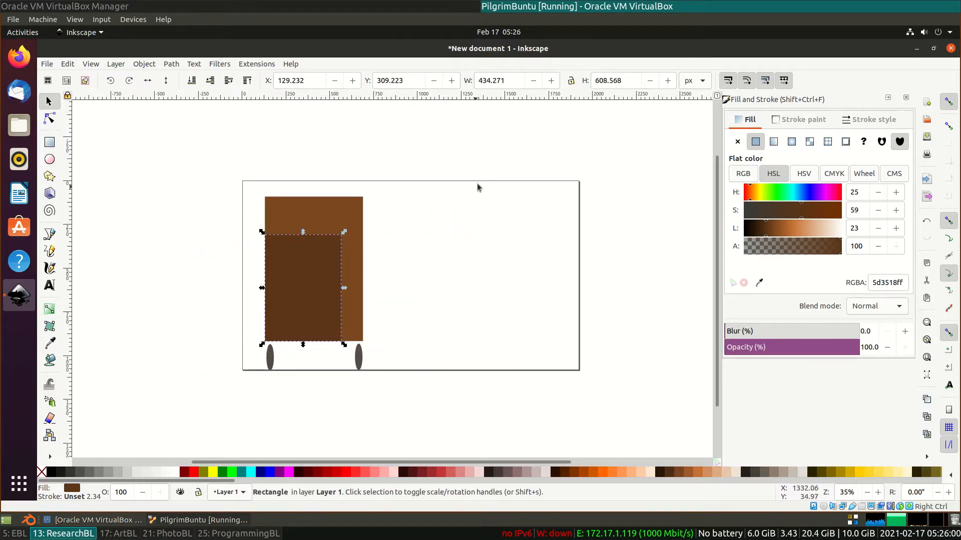
key(ctrl+z)
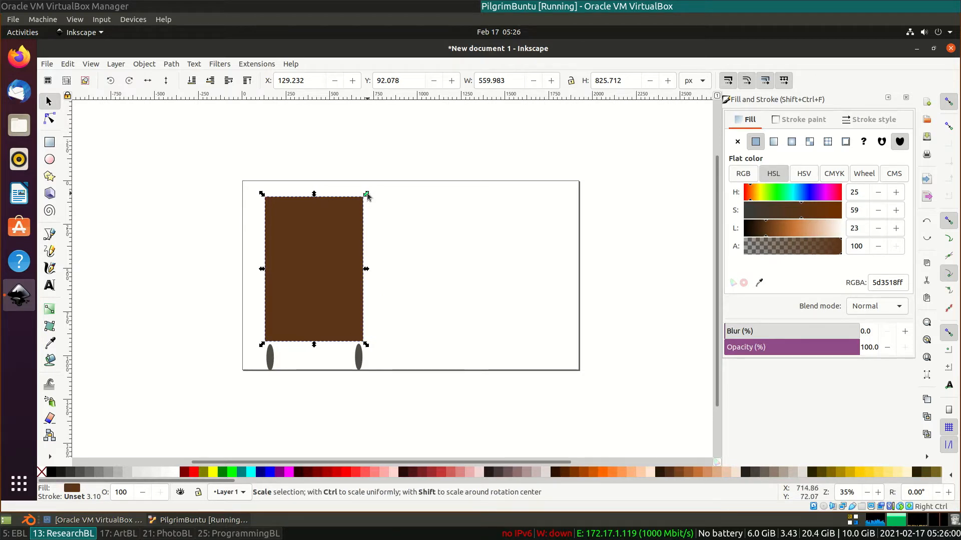
drag(364, 199, 363, 225)
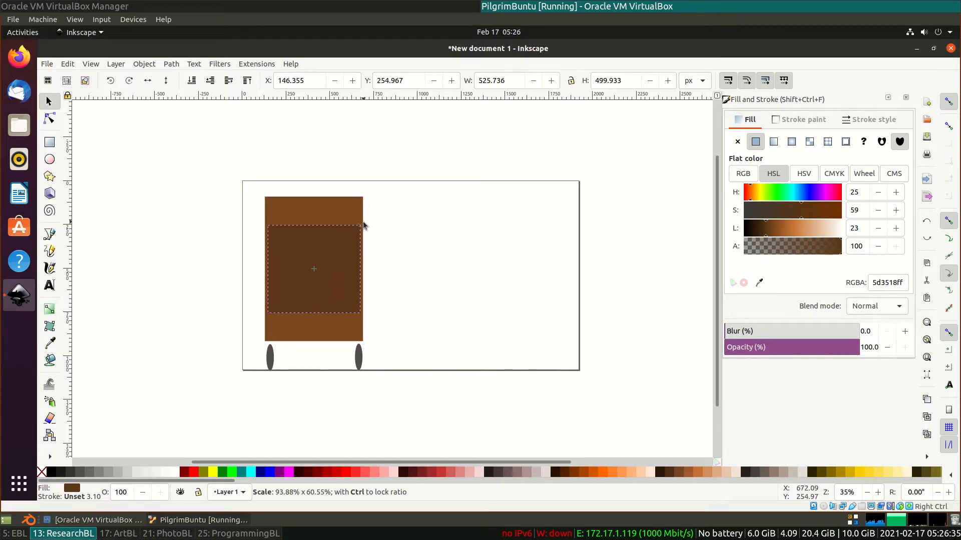
drag(363, 225, 373, 207)
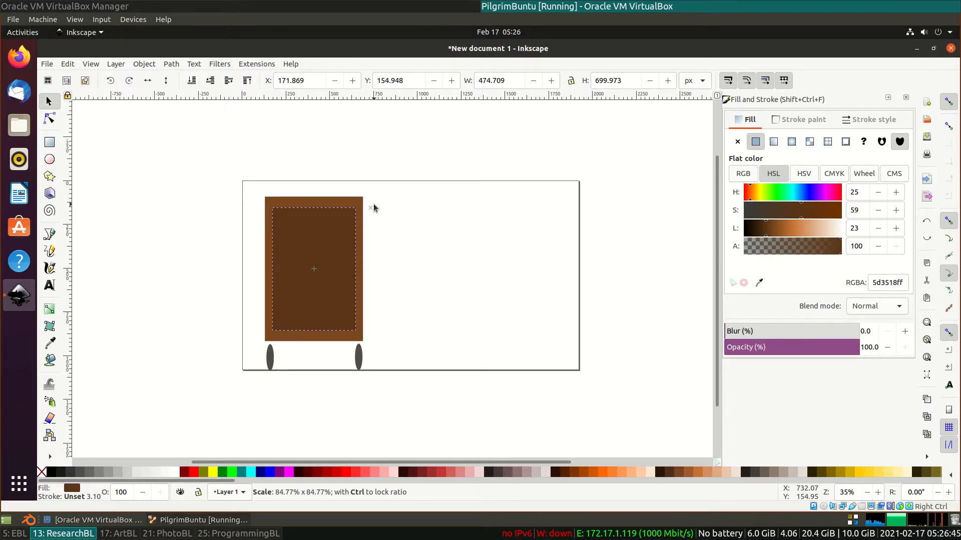
drag(373, 204, 374, 204)
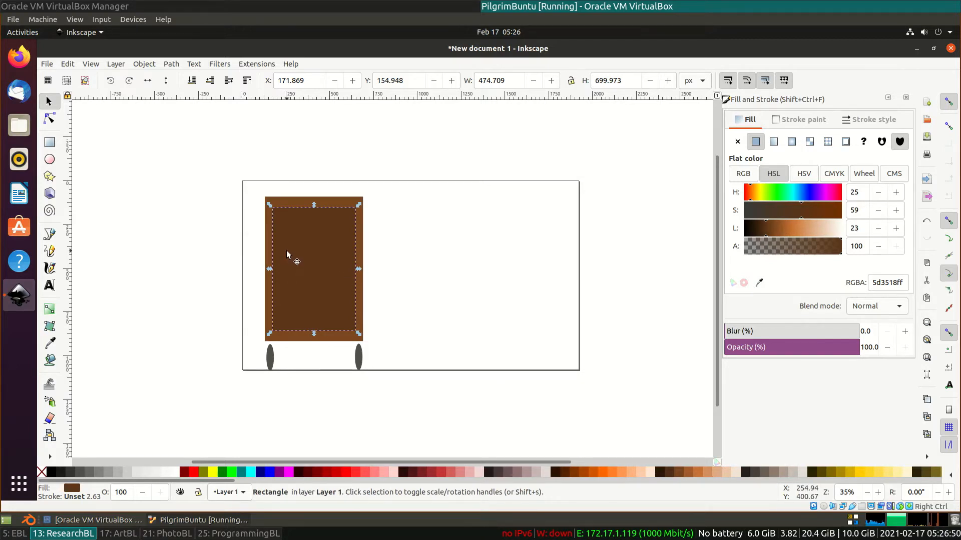
scroll(284, 265, up, 1)
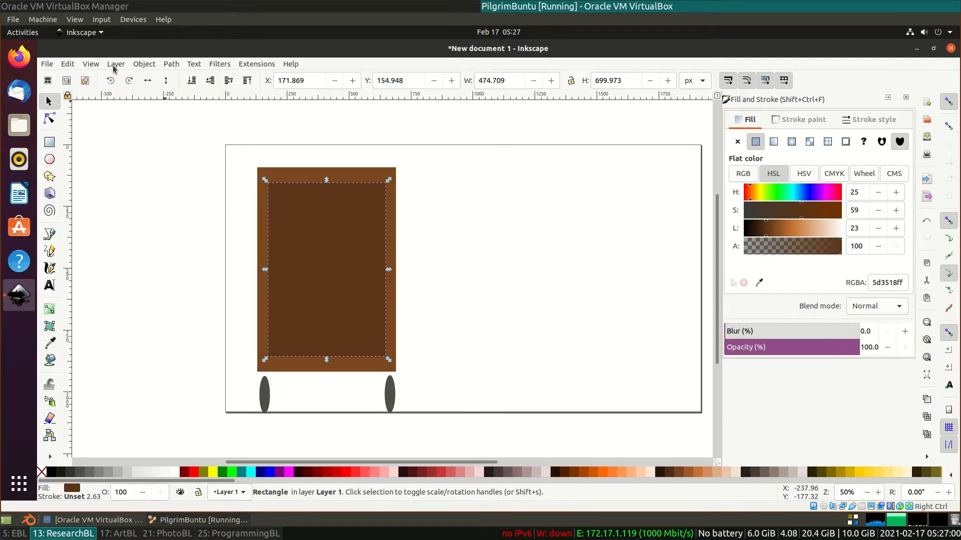
key(ctrl+z)
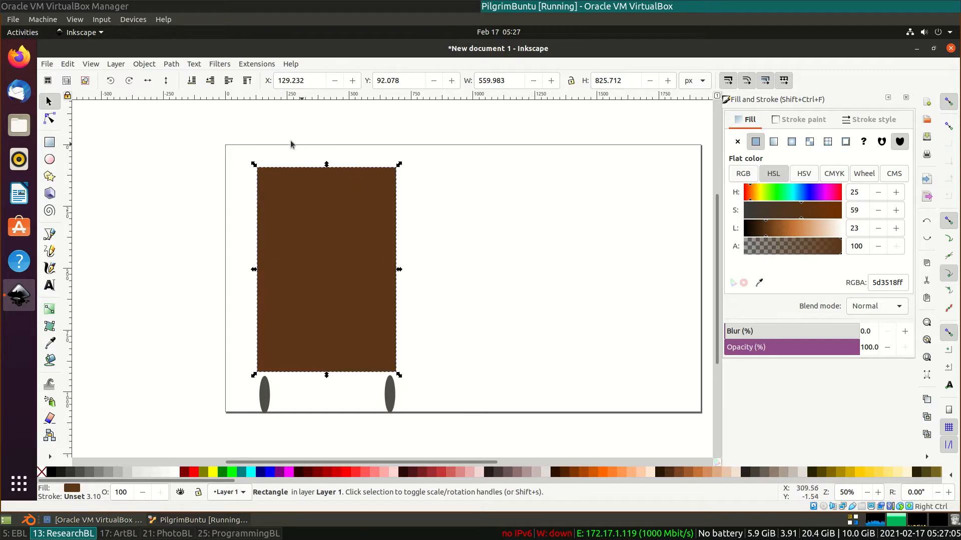
Inset the dark rectangle repeatedly to about 512 × 778 px, leaving an even brown frame around it, and deselect it.
click(171, 64)
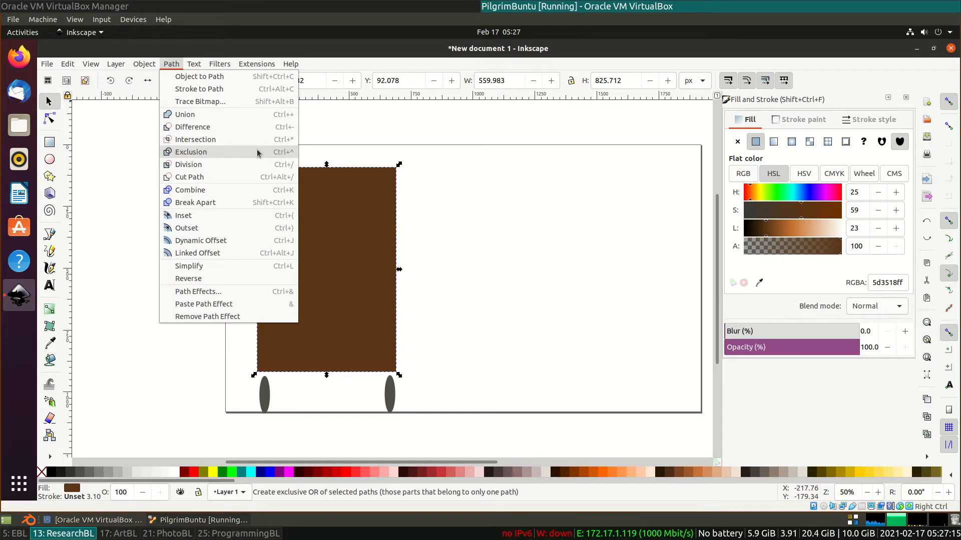
click(229, 220)
click(229, 221)
click(350, 214)
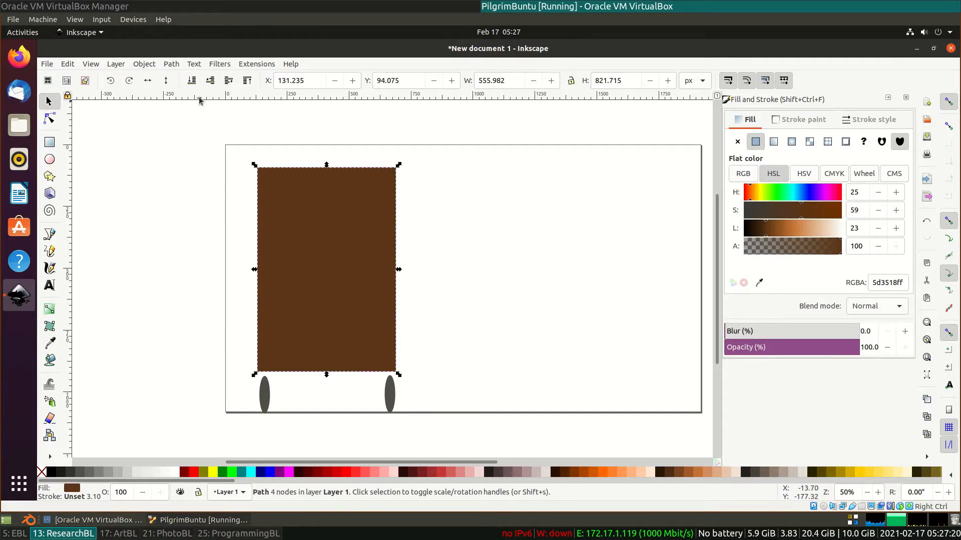
click(144, 64)
mouse_move(171, 64)
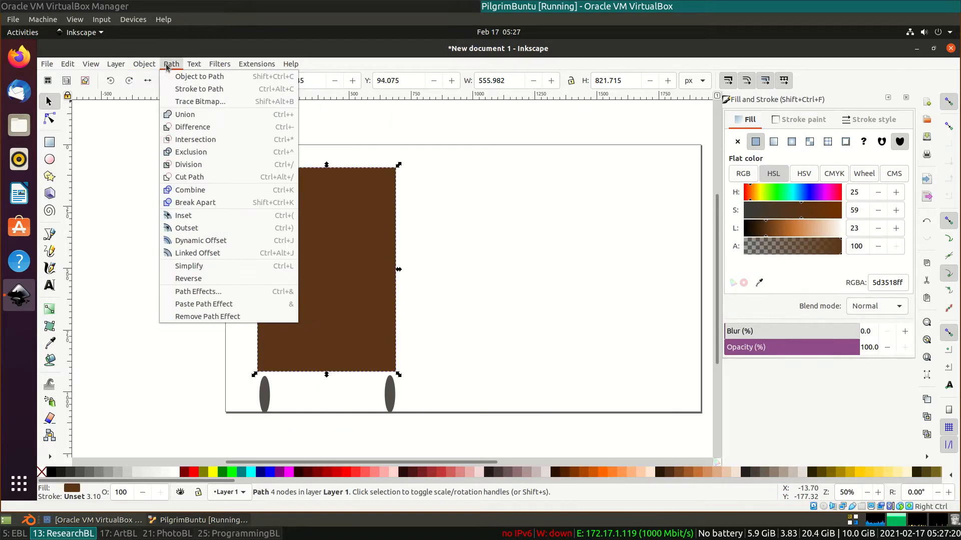
click(277, 215)
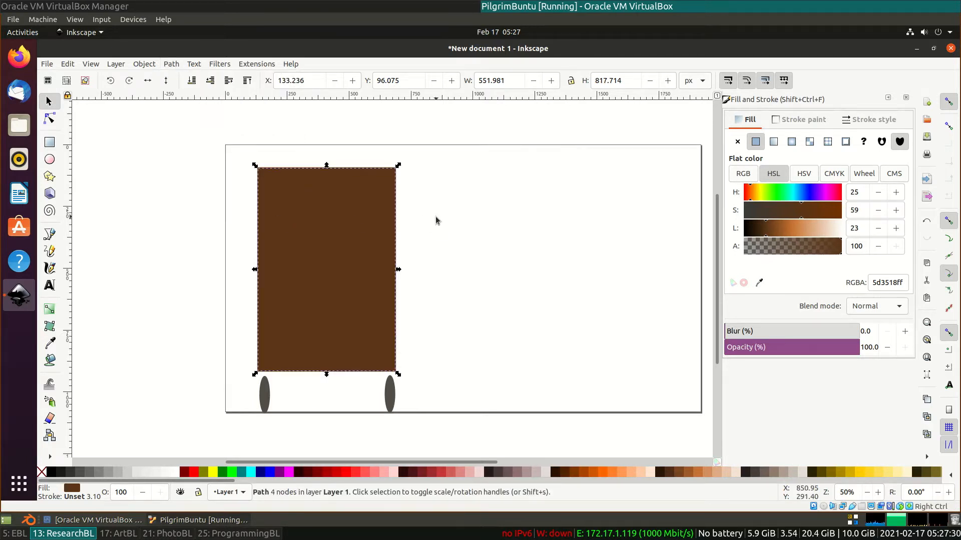
key(ctrl+()
key(ctrl+()
key(ctrl+()
key(ctrl+()
key(ctrl+()
key(ctrl+()
key(ctrl+()
key(ctrl+()
key(ctrl+()
key(ctrl+()
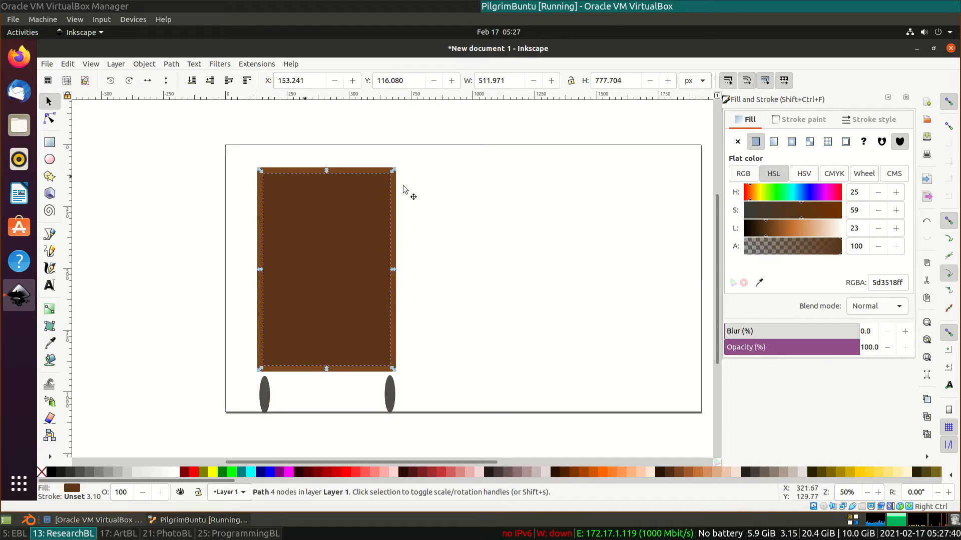
key(Escape)
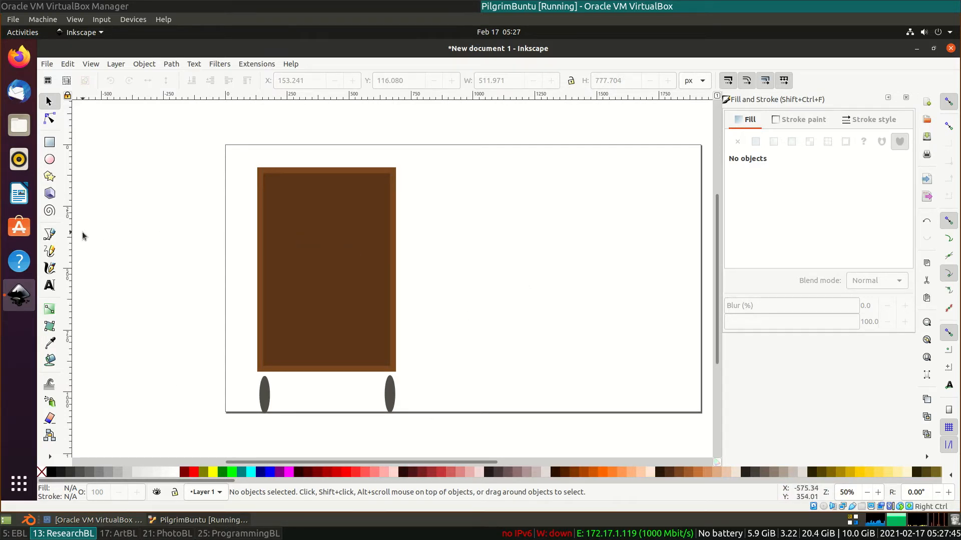
Draw a rectangle about 665 × 115 px beside the cabinet and give it the outer frame's fill colour, 7c4721ff.
click(50, 142)
drag(416, 191, 581, 219)
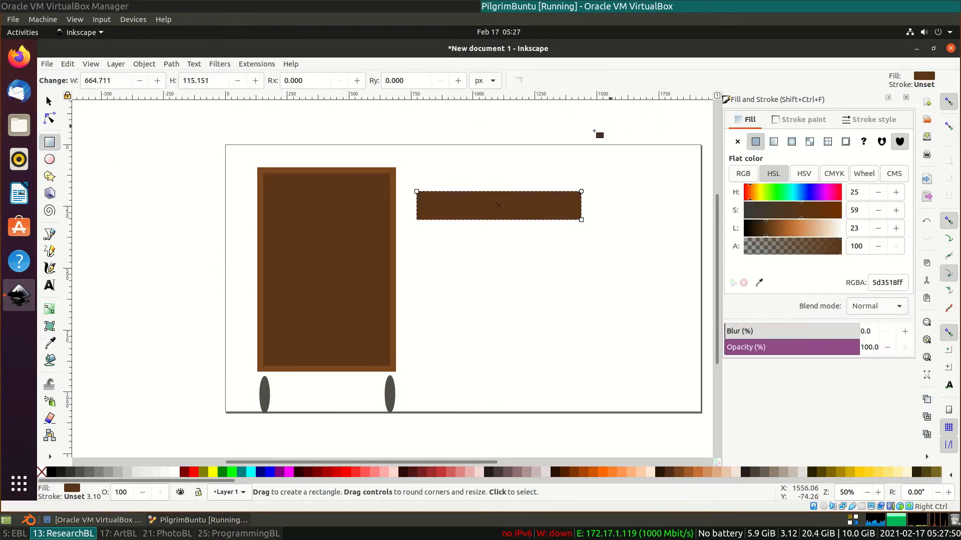
click(49, 101)
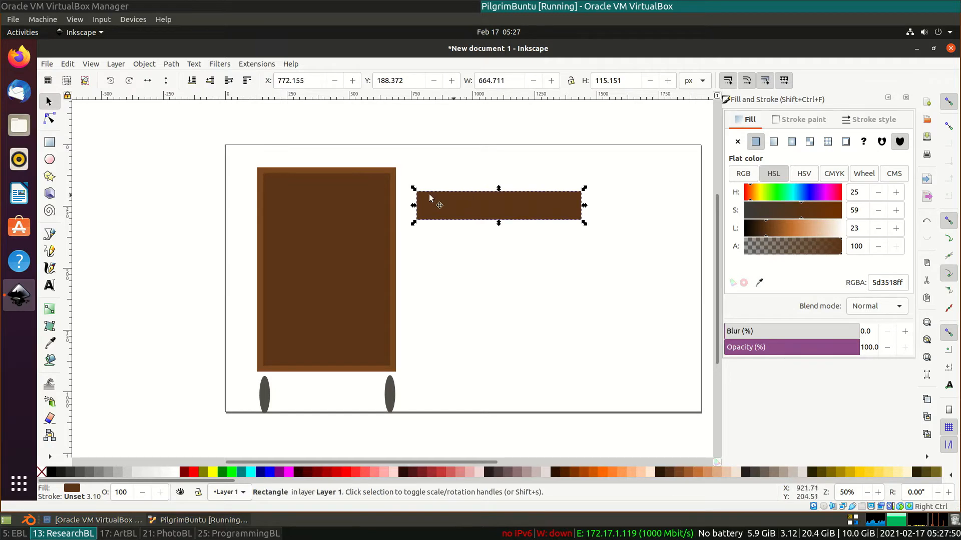
click(390, 173)
click(895, 286)
key(ctrl+c)
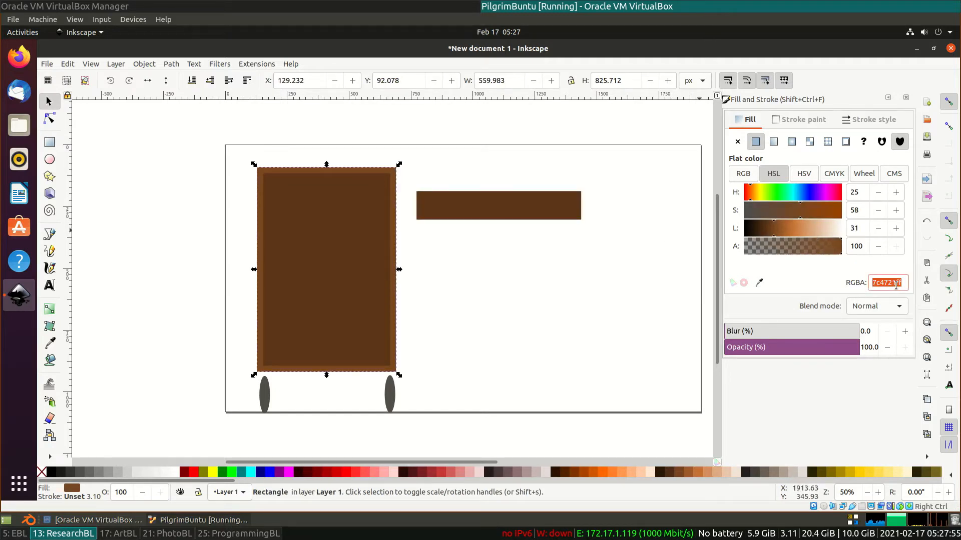
click(475, 210)
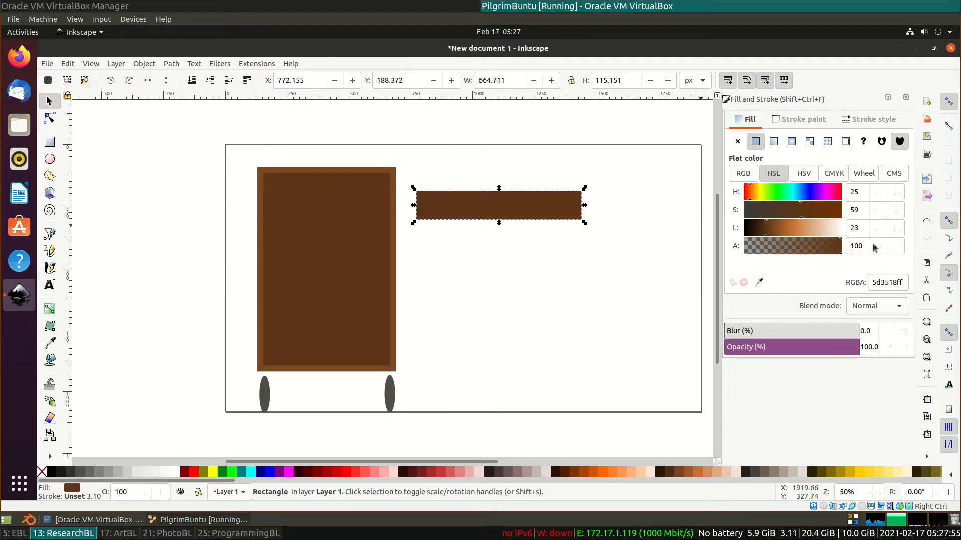
double_click(885, 278)
key(ctrl+v)
With bounding-box edge snapping enabled, fit the new rectangle between the dark panel's sides as a shelf about 512 × 30 px.
drag(520, 209, 367, 230)
mouse_move(393, 229)
mouse_down()
mouse_move(414, 227)
mouse_move(395, 233)
mouse_move(395, 204)
mouse_move(412, 223)
mouse_up()
click(950, 102)
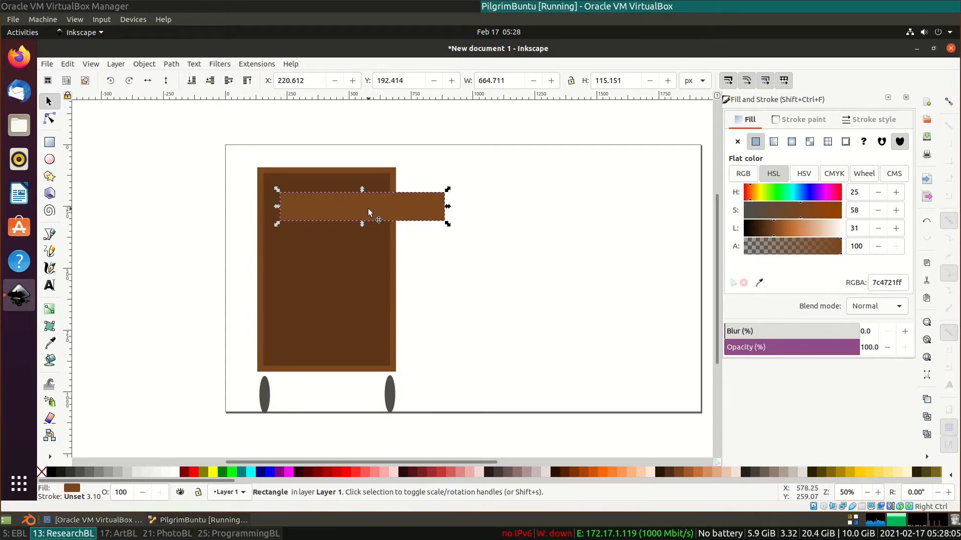
drag(343, 210, 363, 221)
click(949, 101)
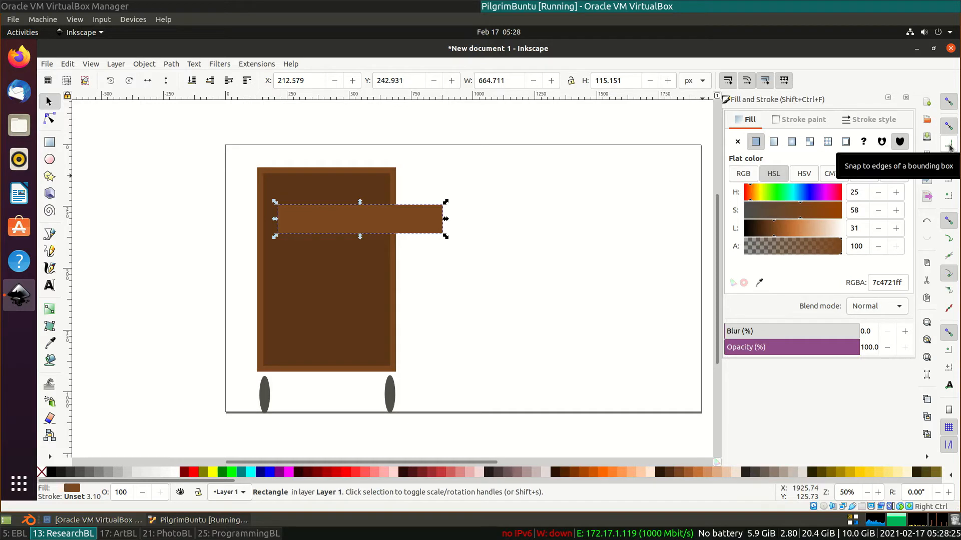
click(950, 179)
drag(354, 213, 337, 211)
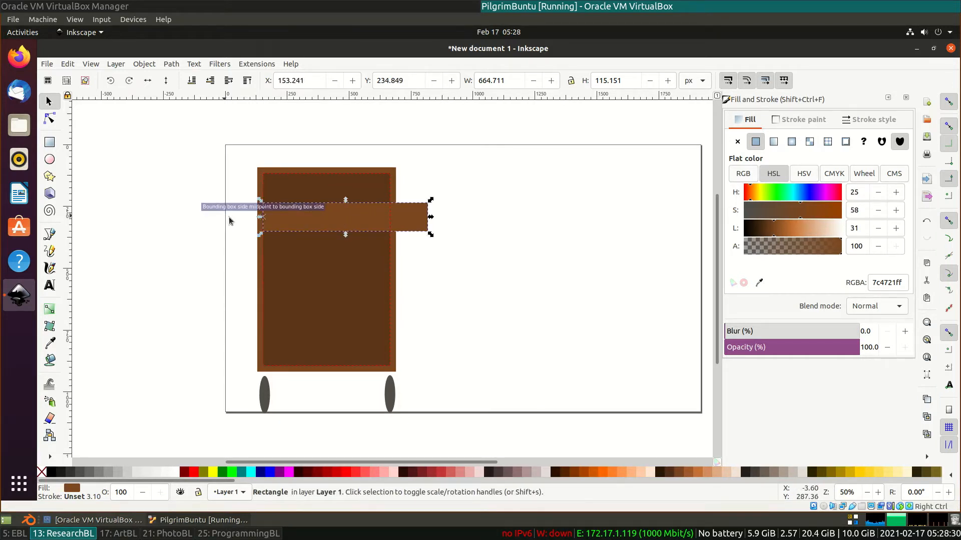
drag(431, 234, 390, 215)
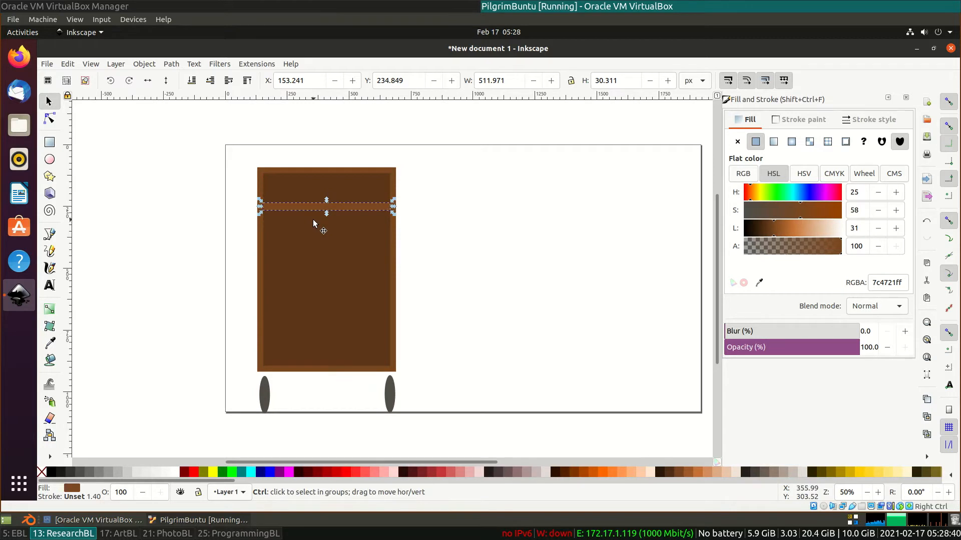
Move the shelf strip straight down inside the dark panel to a Y position of about 313 px.
scroll(313, 219, up, 2)
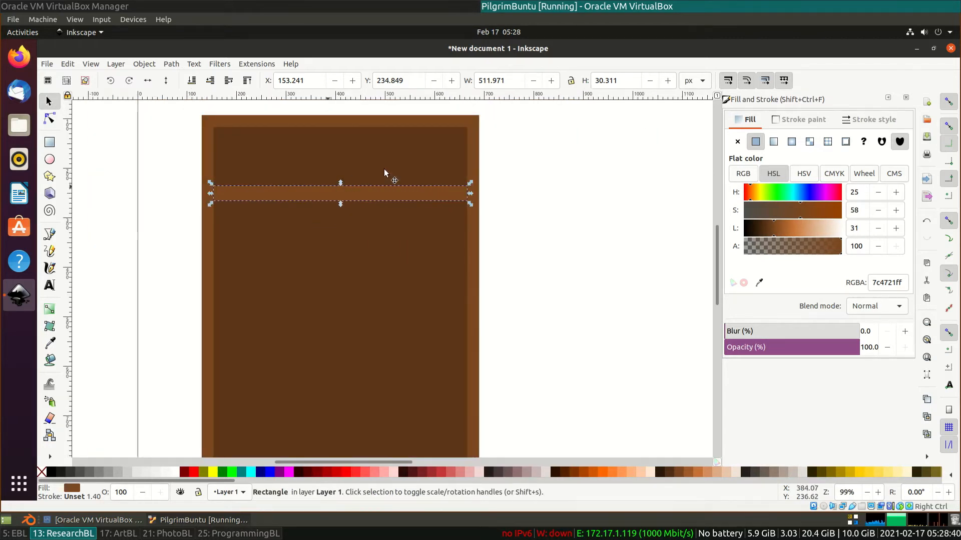
mouse_move(355, 222)
mouse_down()
mouse_move(355, 248)
mouse_move(354, 241)
mouse_up()
key(ctrl+z)
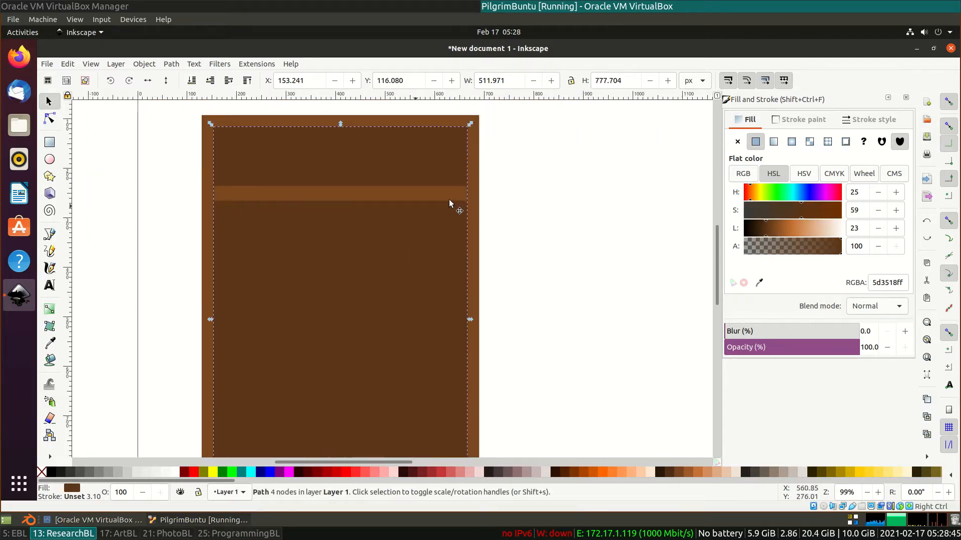
click(353, 194)
drag(353, 194, 343, 241)
scroll(500, 150, down, 1)
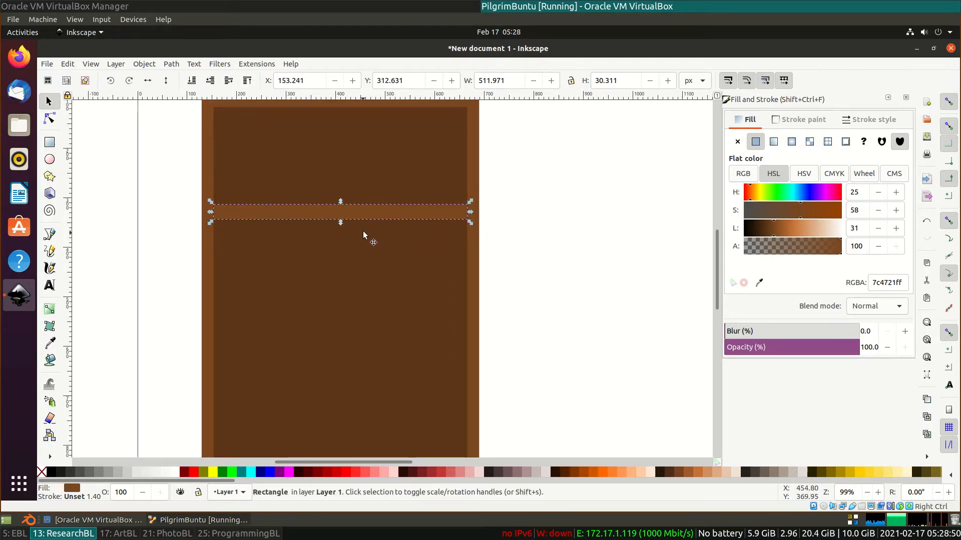
Duplicate the shelf and, with snapping turned off, move the copy straight down to a Y position of about 600 px.
drag(354, 207, 356, 271)
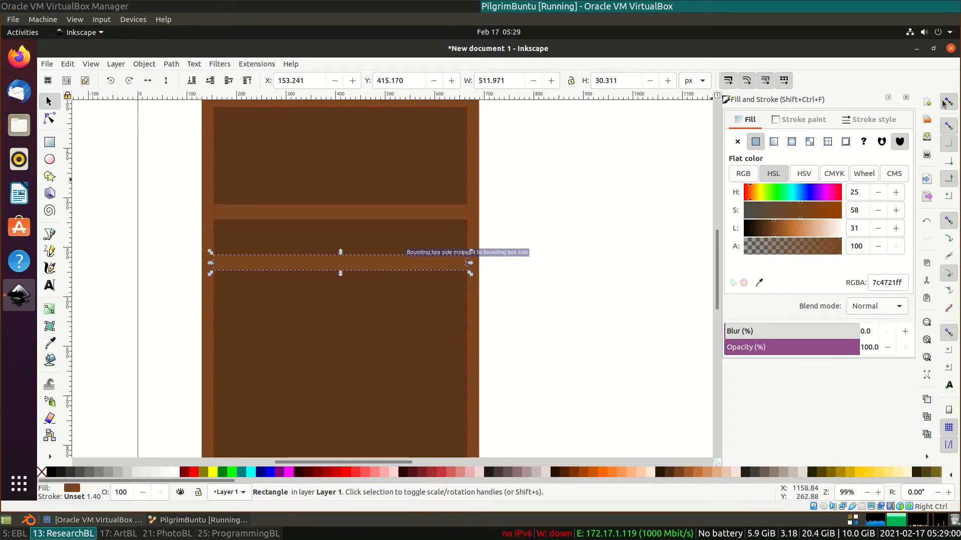
key(percent)
scroll(544, 252, down, 3)
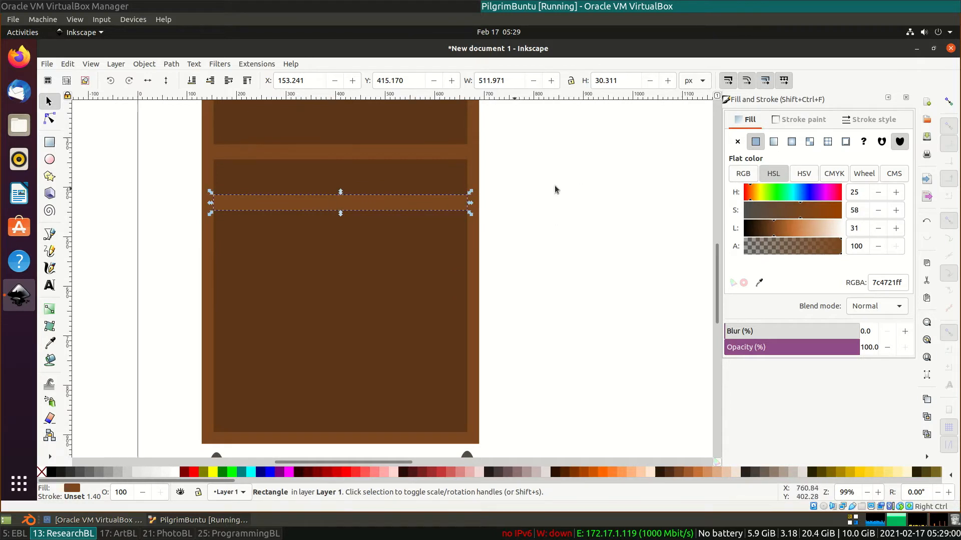
drag(312, 207, 327, 295)
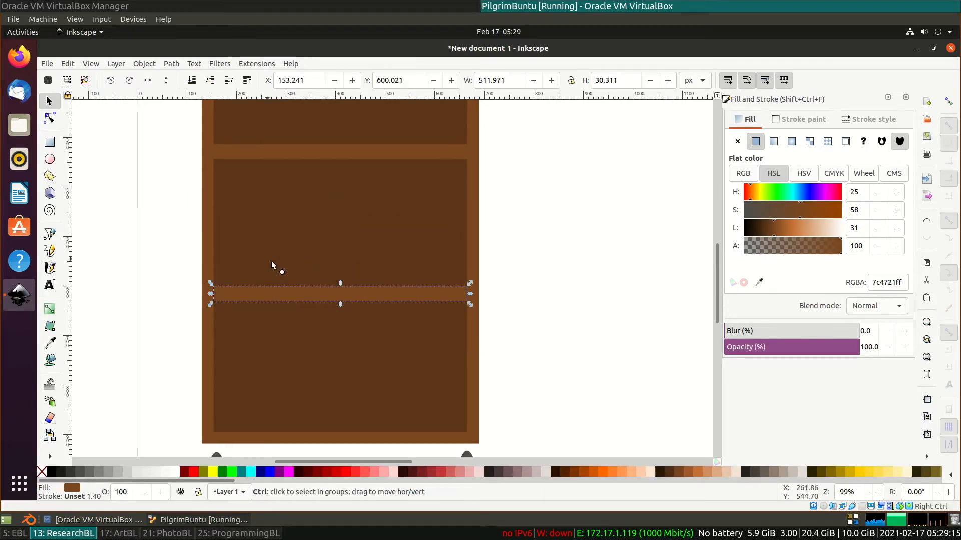
Draw a rectangle about 127 × 338 px in the empty area beside the bookcase and round its corners.
scroll(137, 204, down, 2)
scroll(384, 147, up, 2)
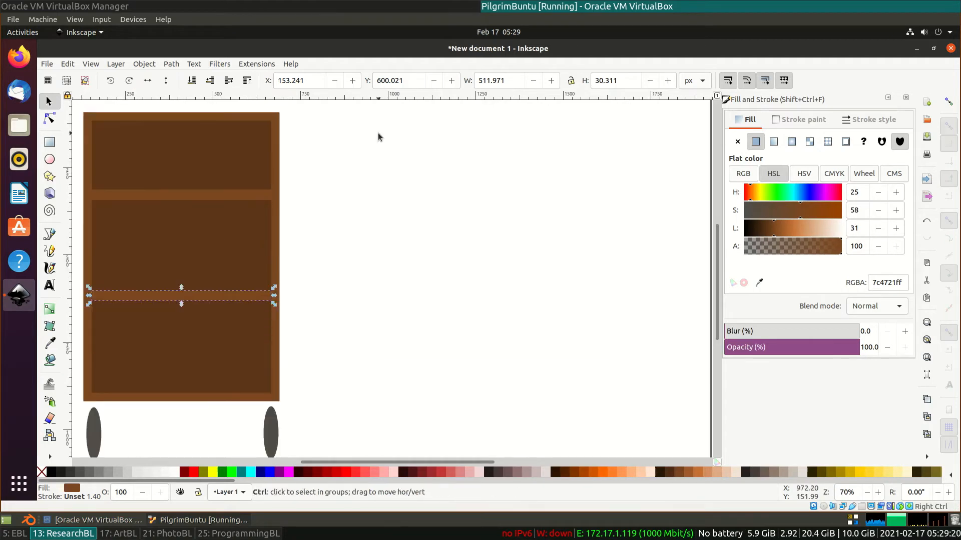
click(49, 142)
mouse_move(334, 157)
mouse_down()
mouse_move(424, 307)
mouse_move(392, 300)
mouse_move(383, 308)
mouse_move(397, 325)
mouse_up()
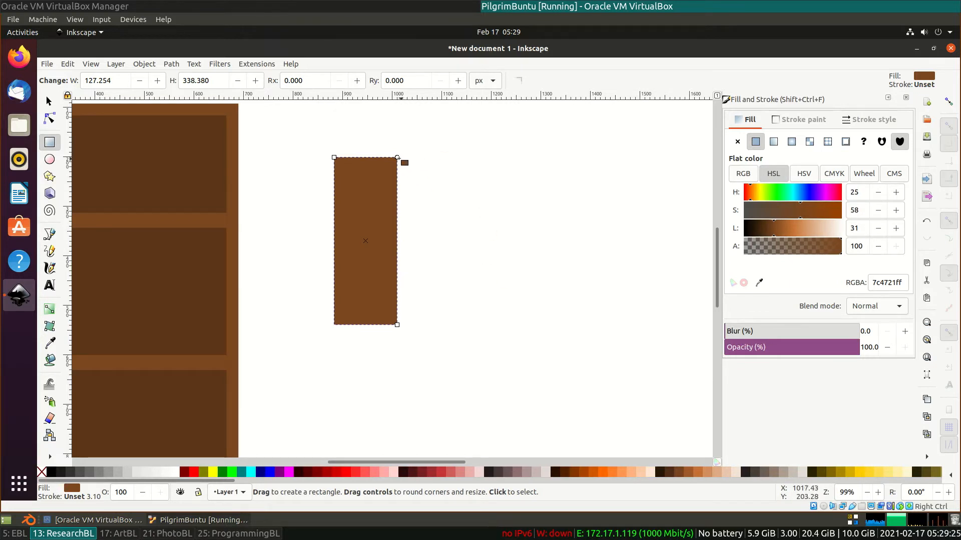
drag(397, 157, 398, 173)
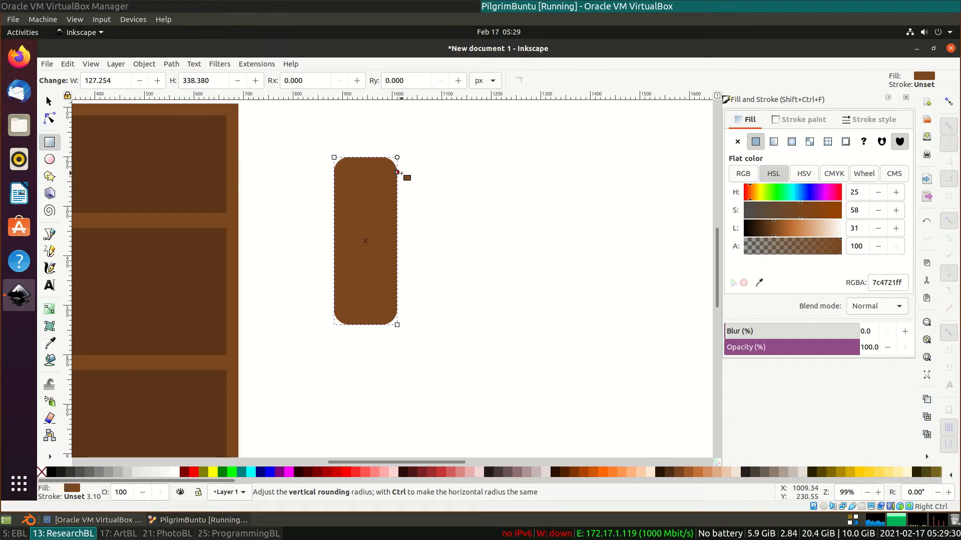
Draw a five-pointed star with a spoke ratio of 0.384 beside the rounded rectangle and delete it.
click(49, 176)
drag(509, 199, 556, 266)
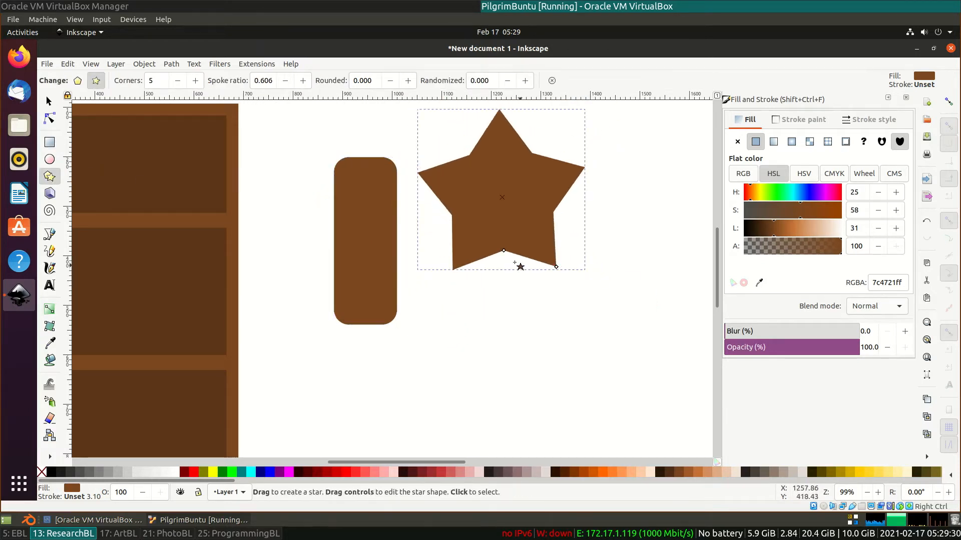
drag(501, 229, 504, 231)
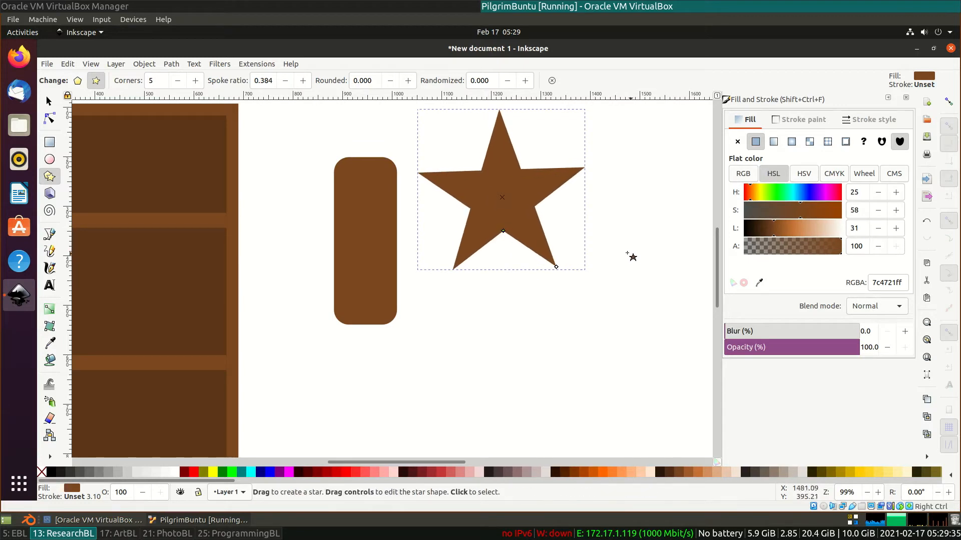
key(Delete)
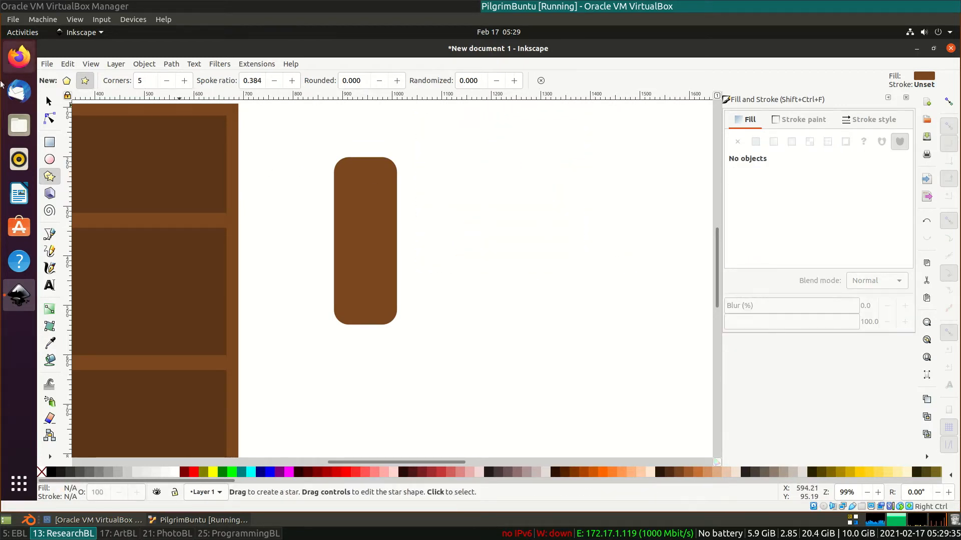
Reduce the corner rounding of the rectangle beside the bookcase and make it narrower while keeping its height.
click(49, 101)
click(395, 209)
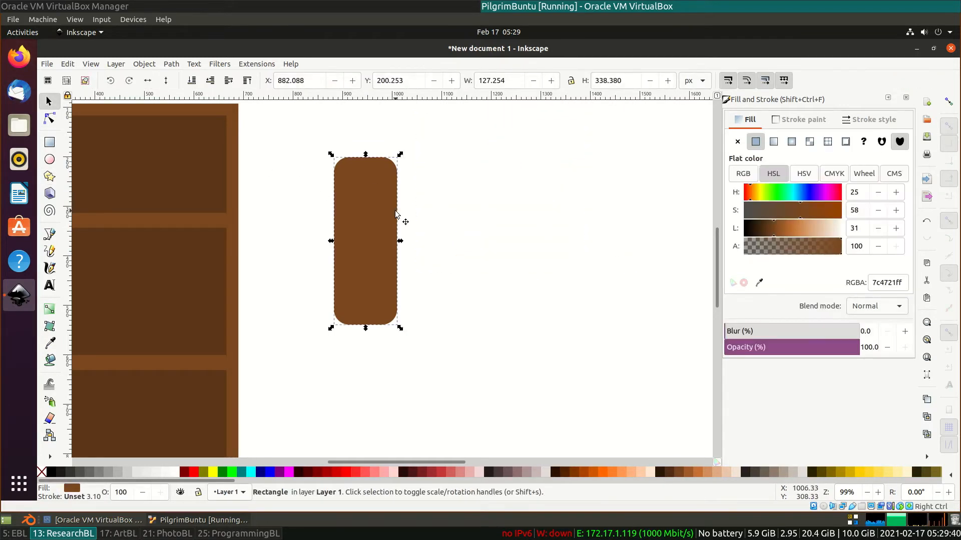
click(388, 172)
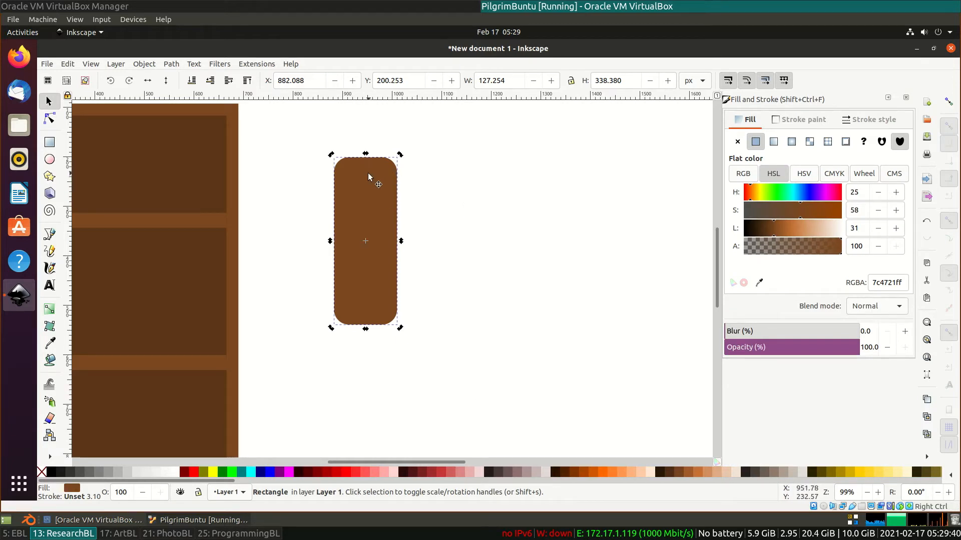
click(49, 119)
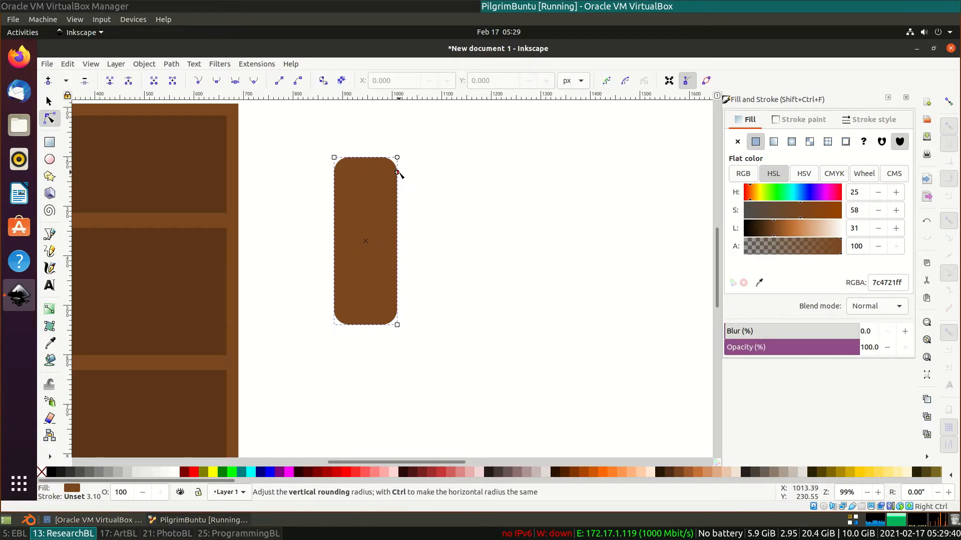
click(468, 180)
click(392, 236)
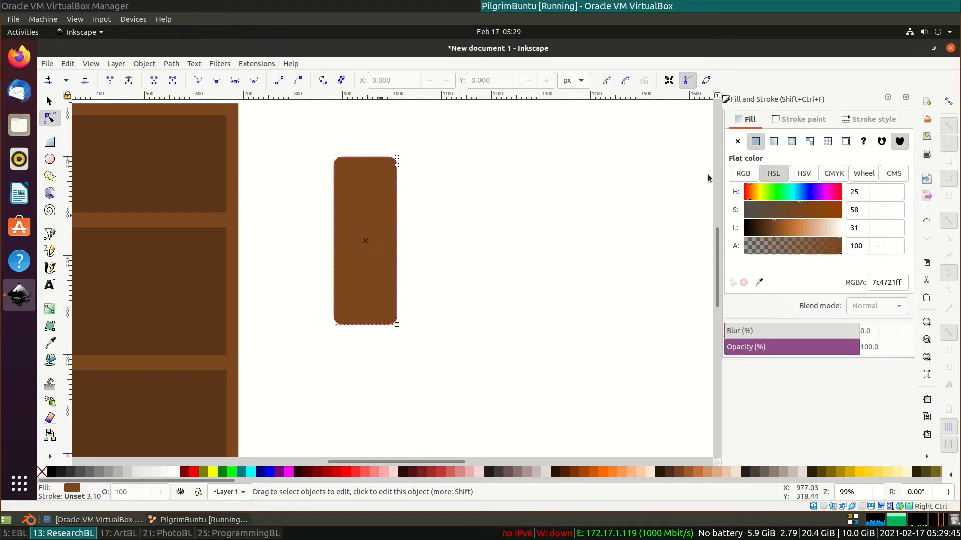
drag(396, 325, 380, 326)
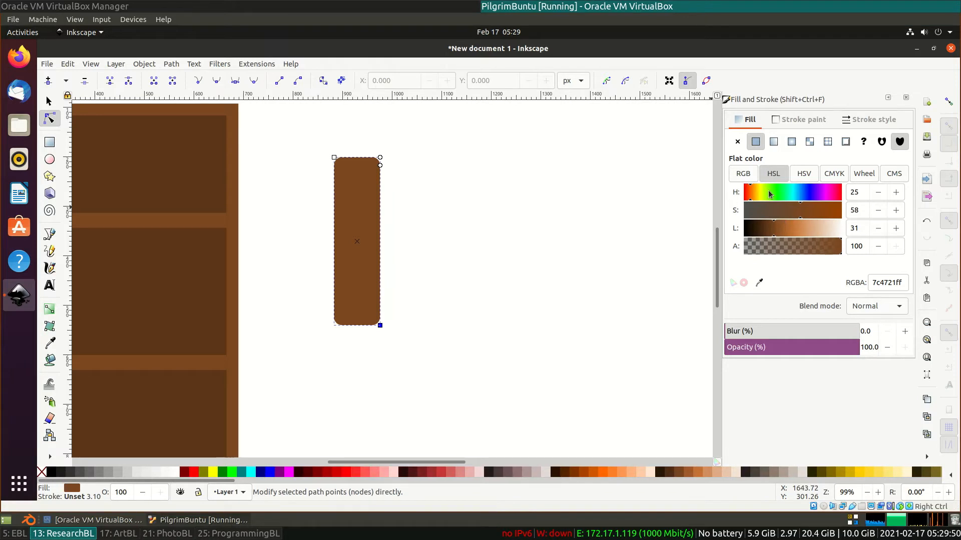
Try a flat black stroke with a solid line on the narrow rectangle and remove the stroke paint.
click(773, 141)
click(756, 141)
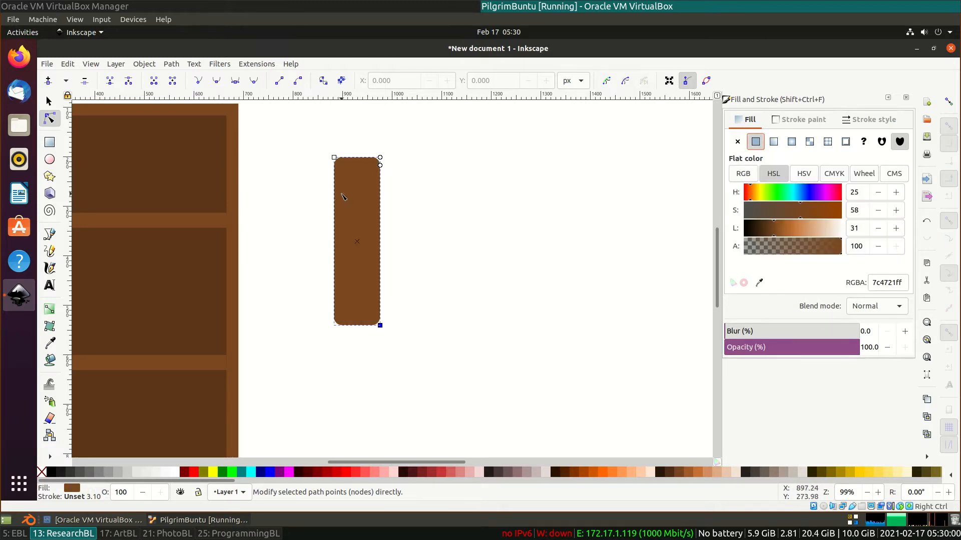
click(799, 119)
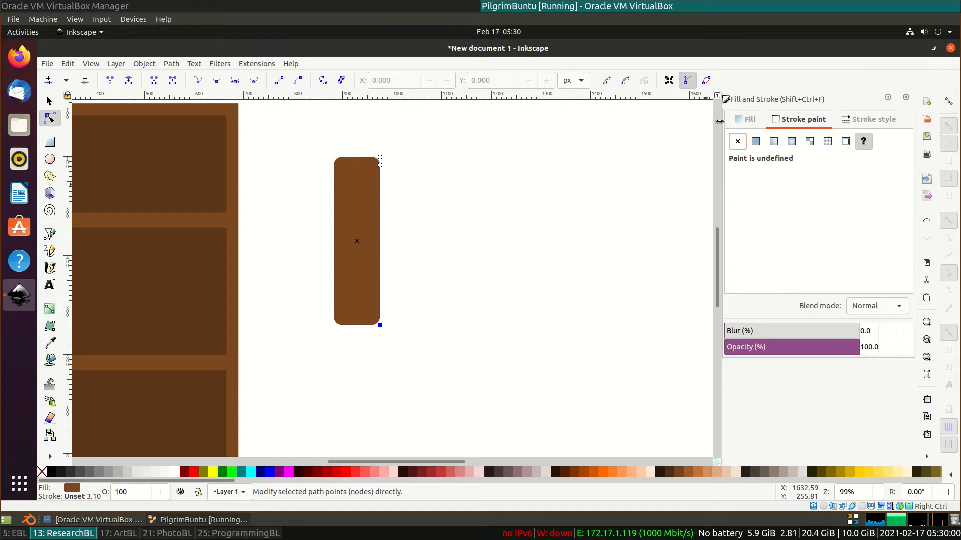
click(756, 143)
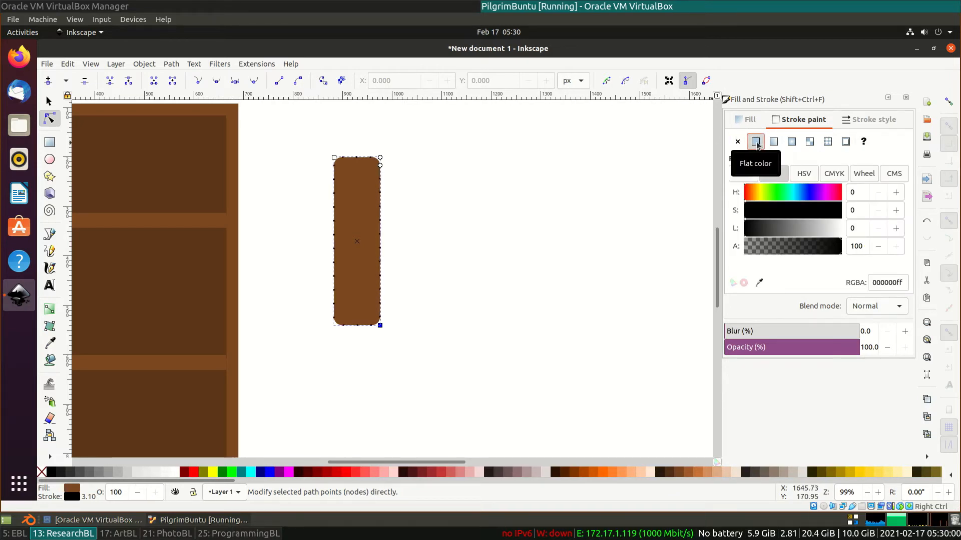
click(873, 119)
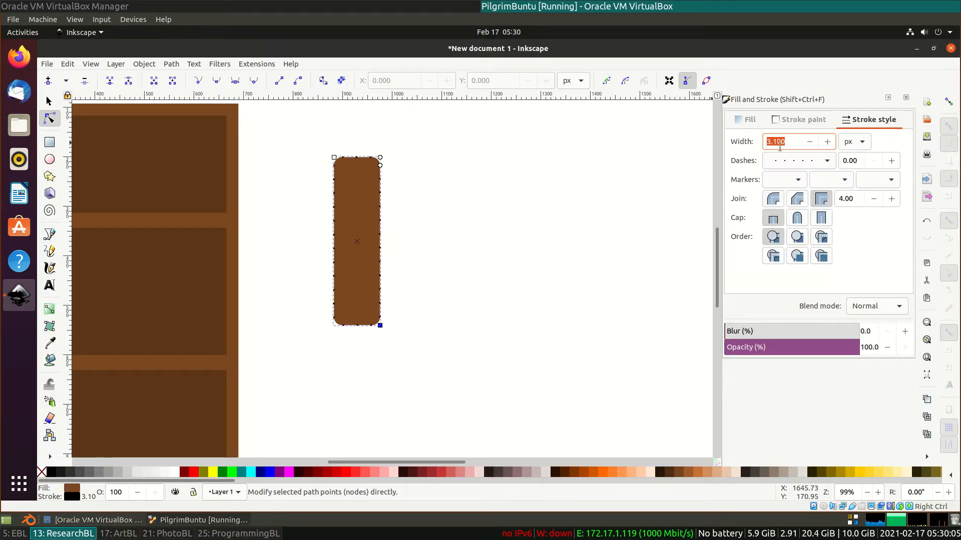
click(814, 160)
click(800, 89)
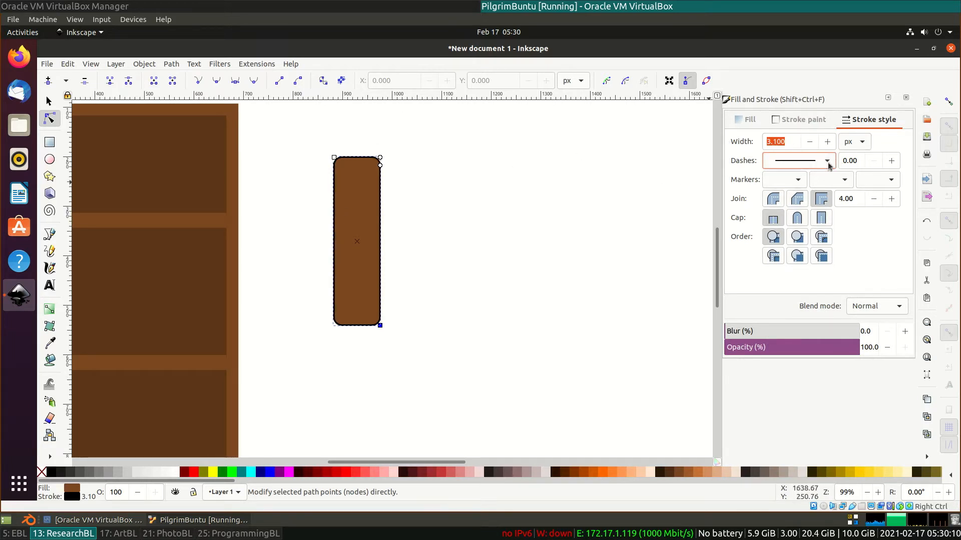
click(789, 124)
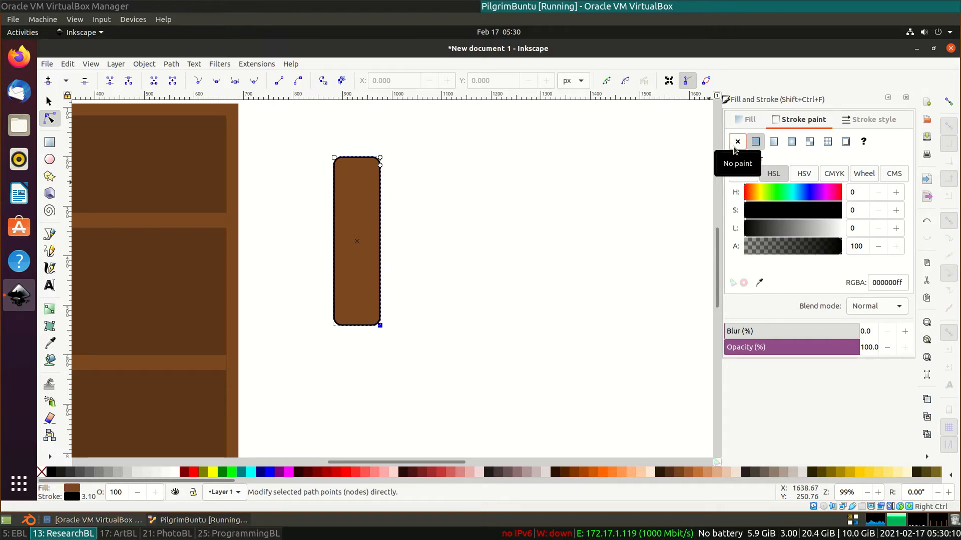
click(737, 143)
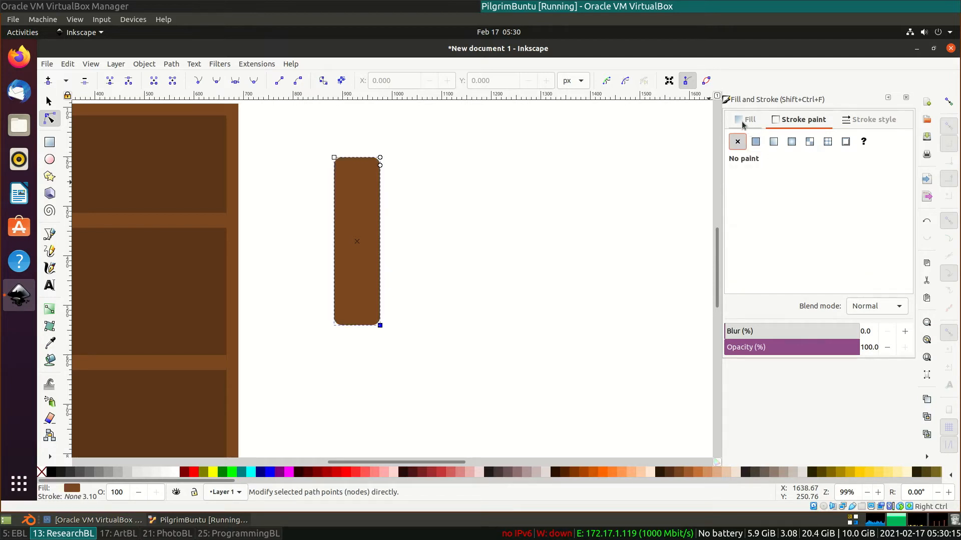
Change the narrow rectangle's fill to a linear gradient and open its start and end stops for editing.
click(742, 124)
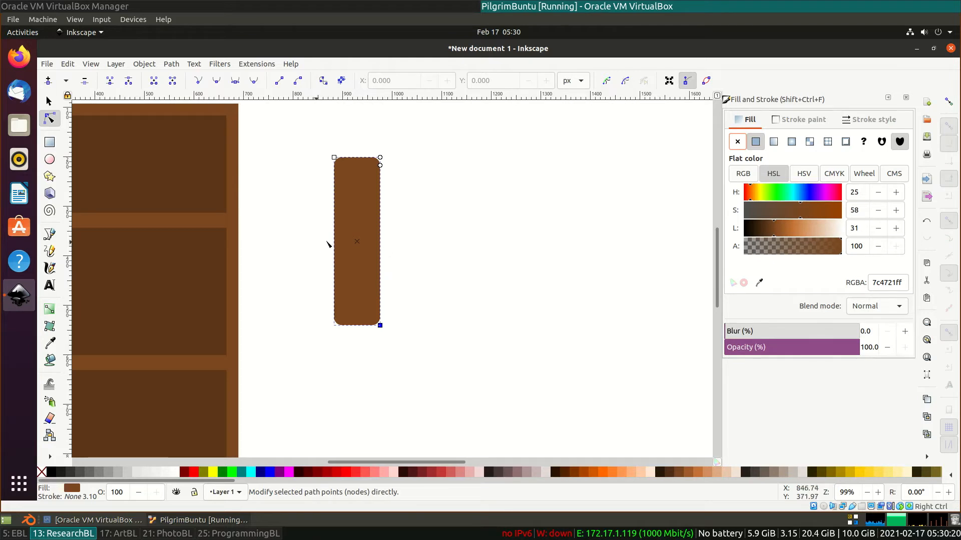
click(774, 142)
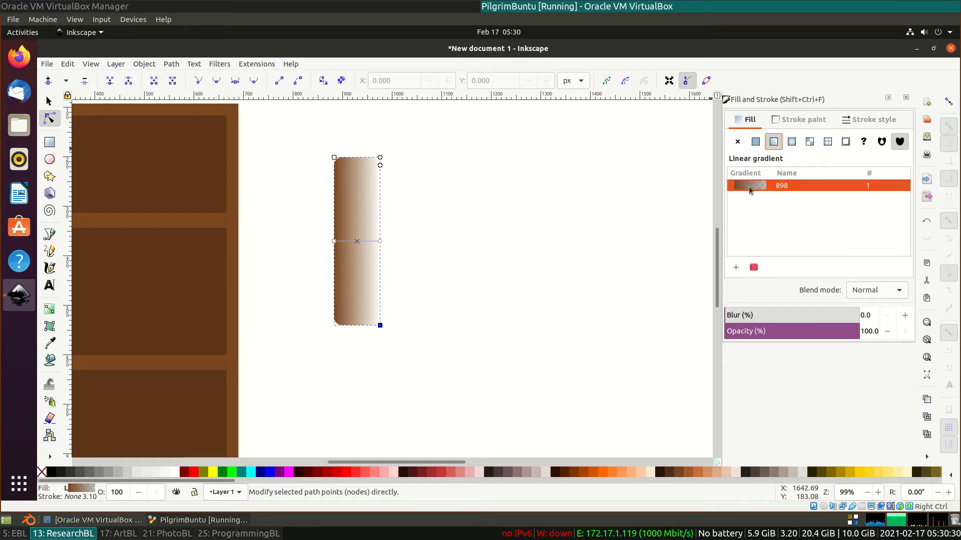
click(754, 269)
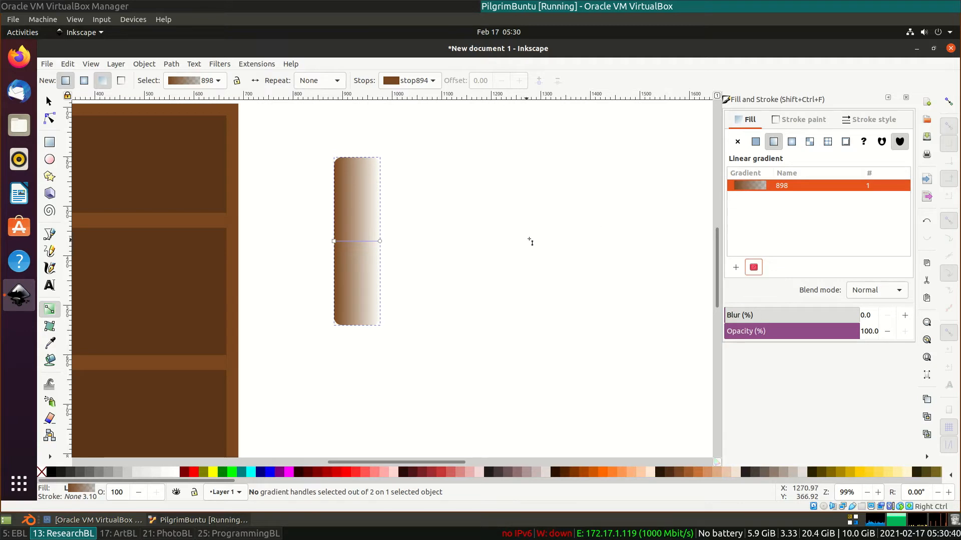
click(773, 143)
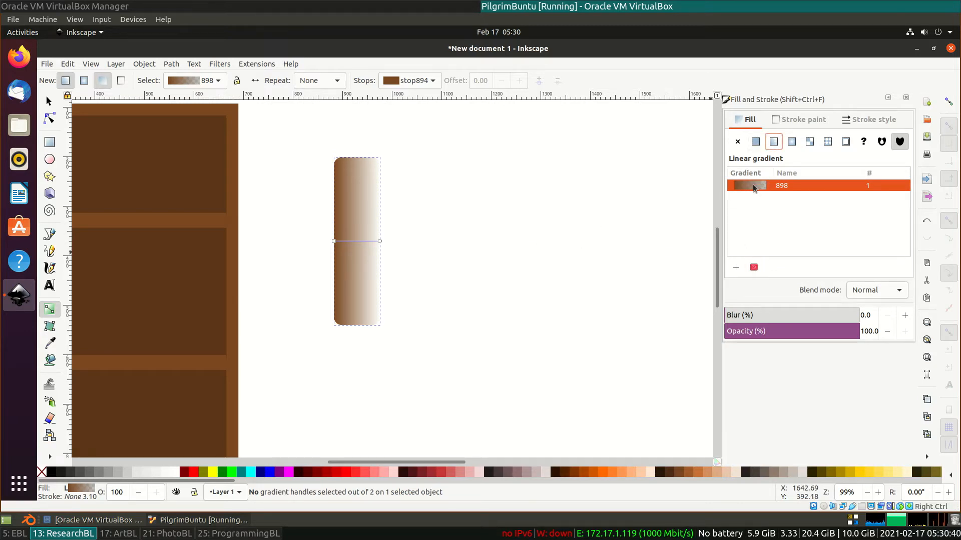
click(334, 242)
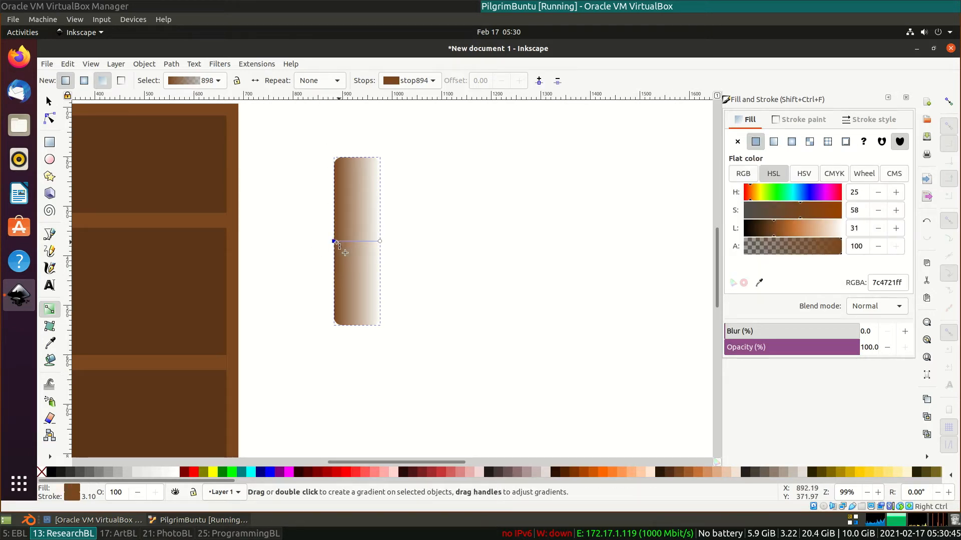
click(380, 241)
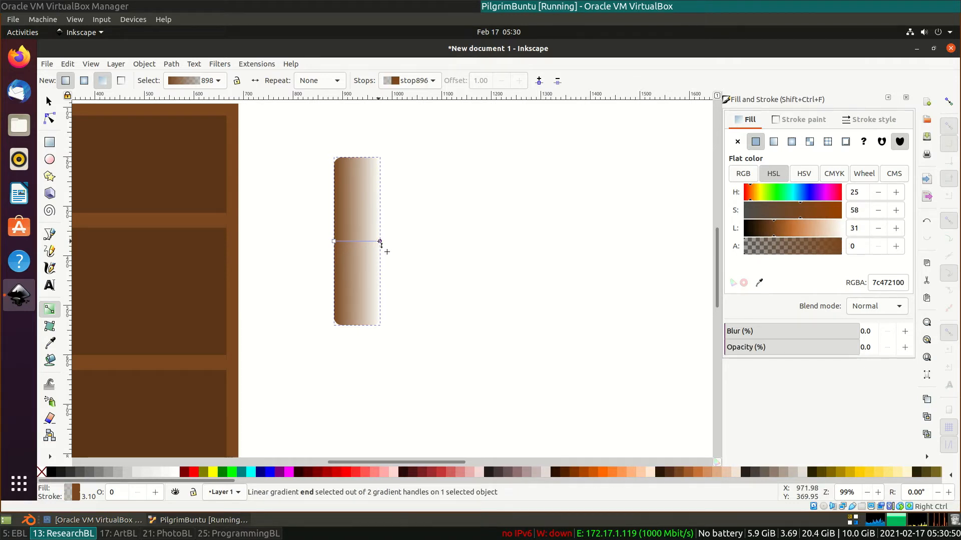
drag(764, 245, 741, 247)
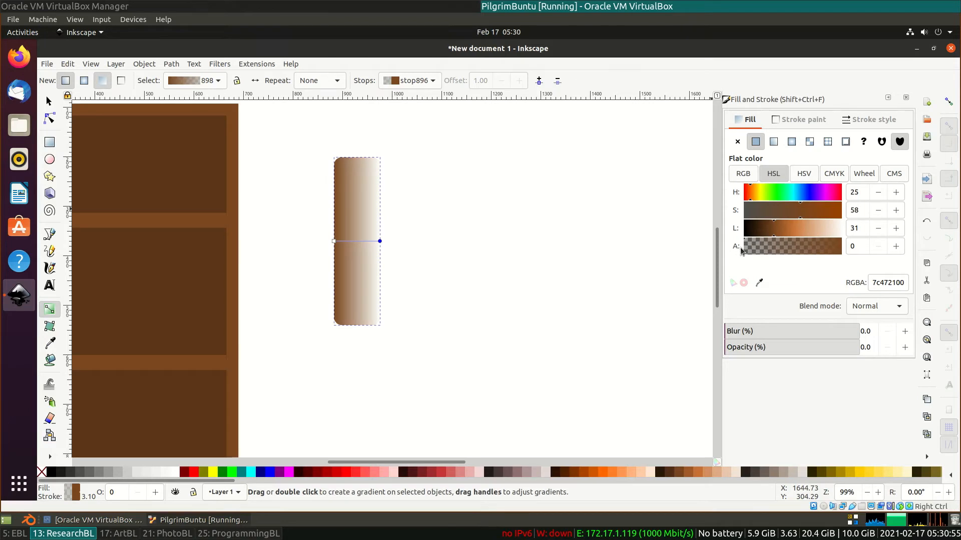
drag(775, 249, 859, 250)
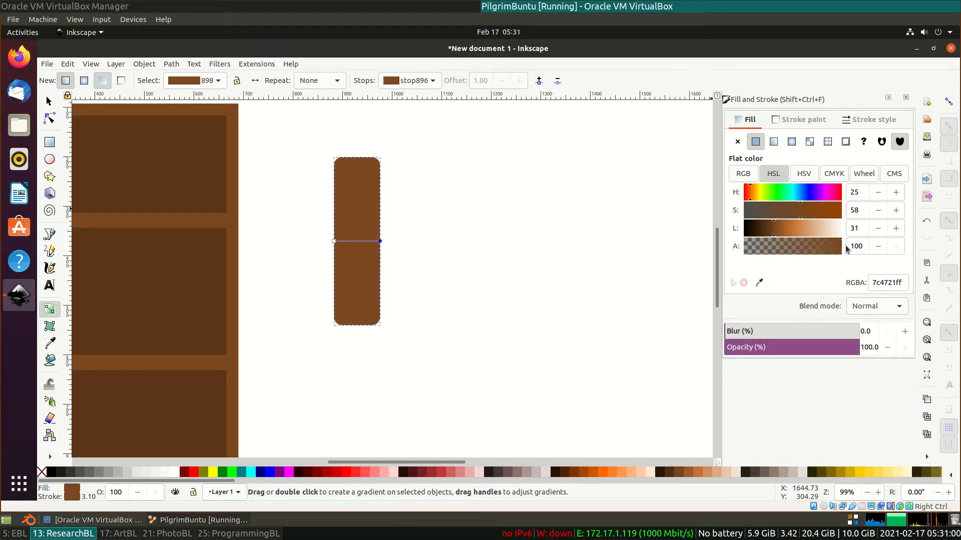
mouse_move(775, 227)
mouse_down()
mouse_move(801, 229)
mouse_move(787, 228)
mouse_up()
key(ctrl+z)
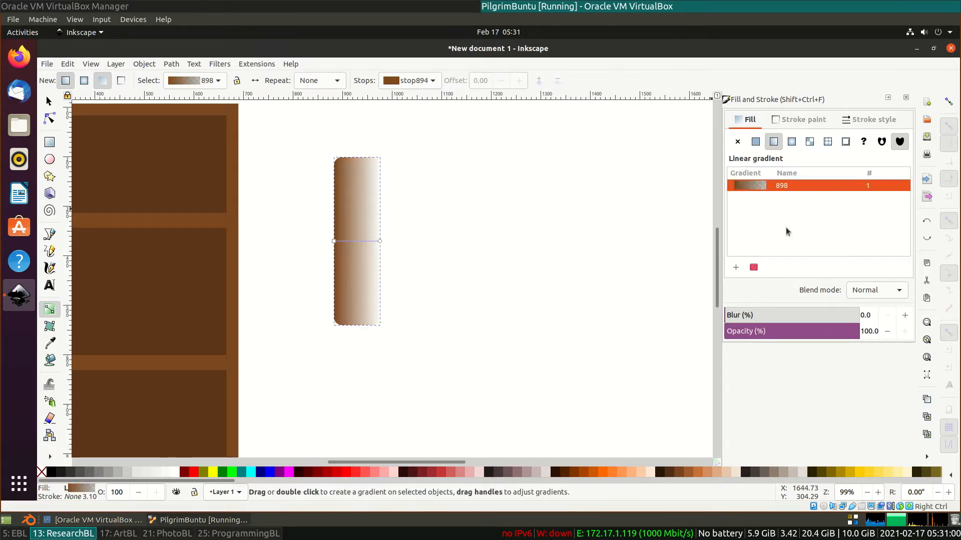
Set the gradient end stop's alpha to 100 and add a middle stop at an offset of about 0.51.
click(379, 241)
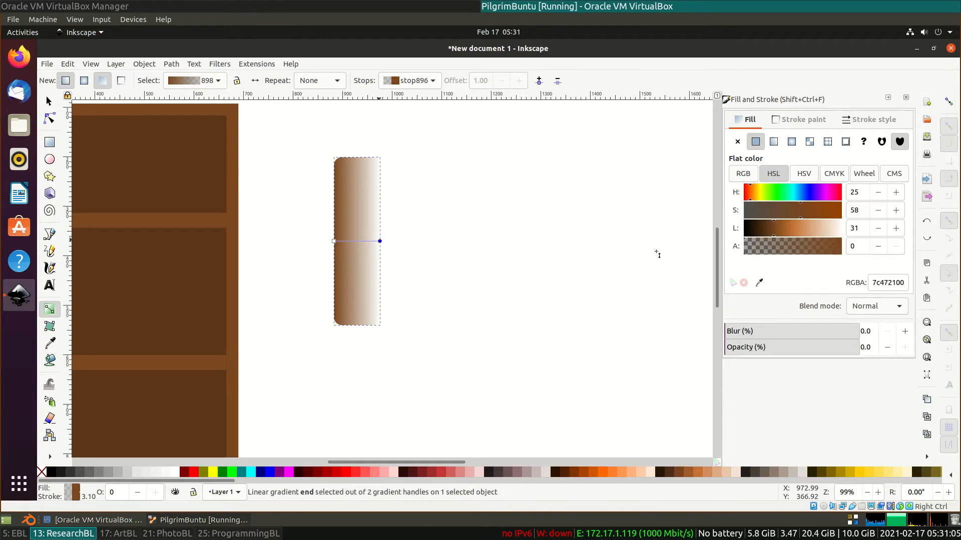
drag(837, 250, 845, 251)
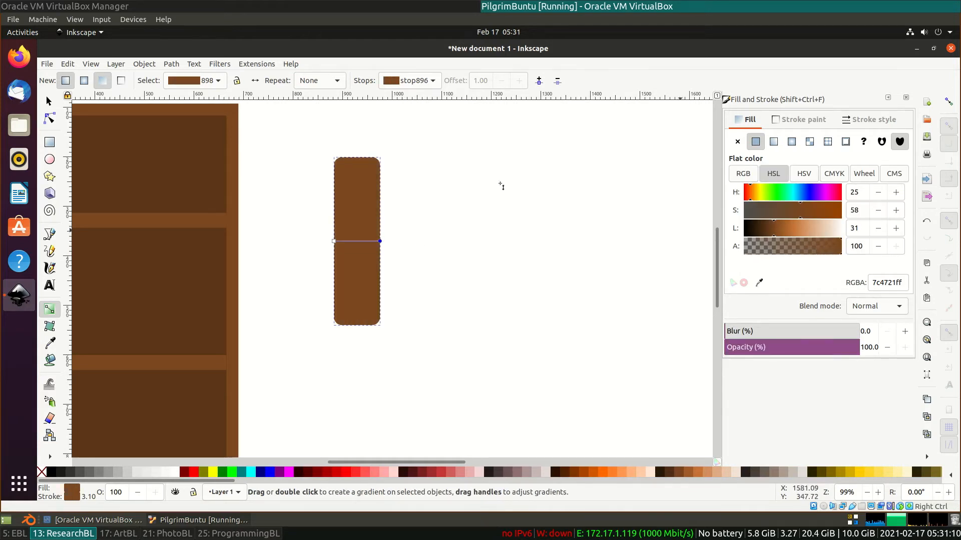
double_click(357, 242)
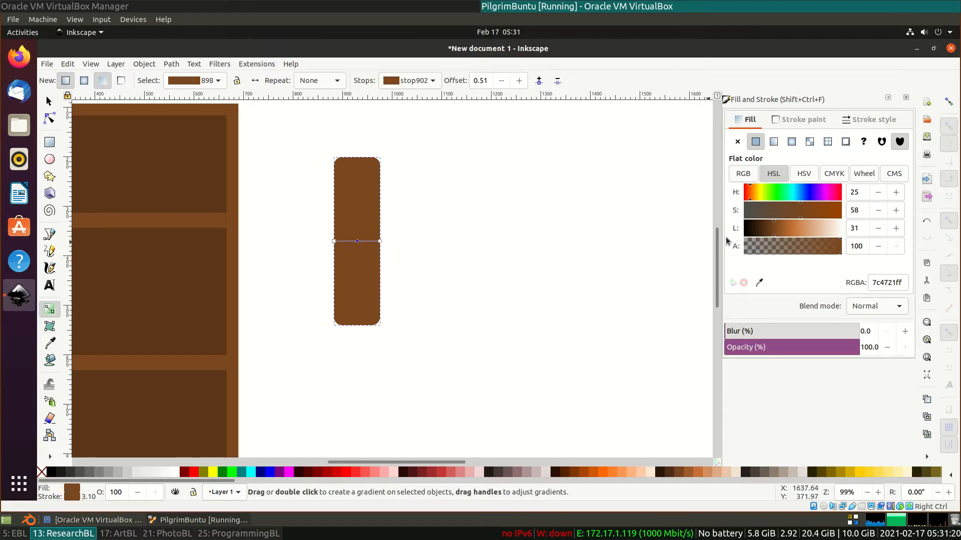
click(781, 197)
drag(758, 194, 784, 195)
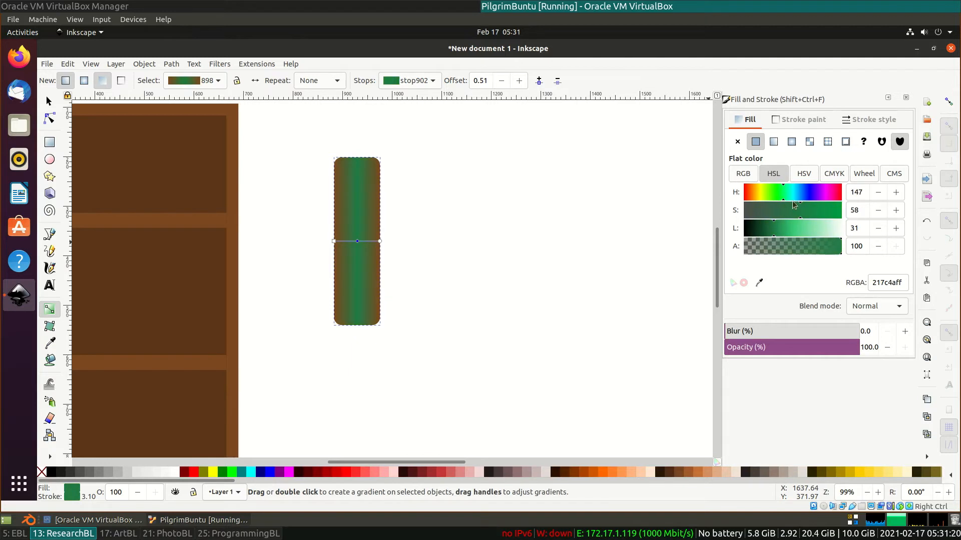
key(ctrl+z)
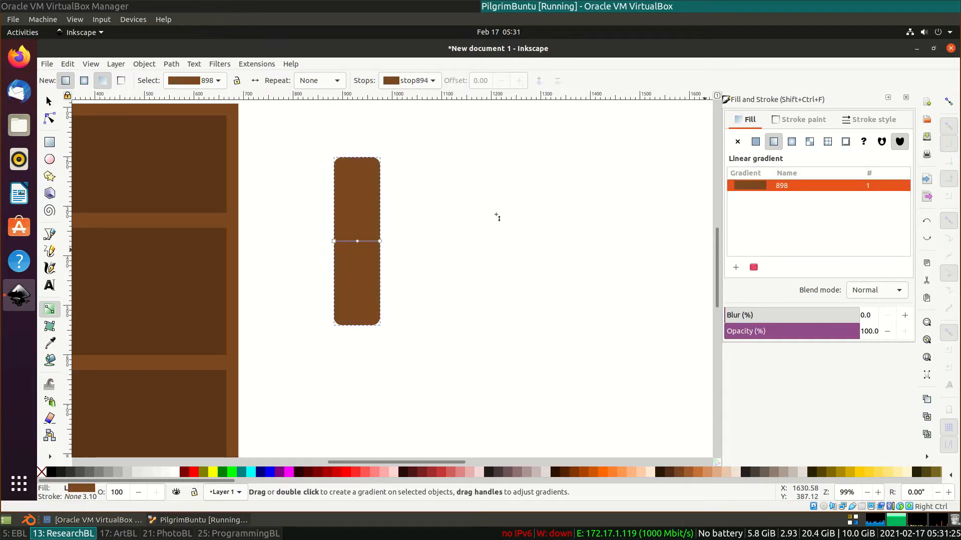
Set the middle gradient stop to lightness 39 and the blue hue 208, and copy its colour code 2a699eff.
click(357, 241)
drag(779, 232, 782, 233)
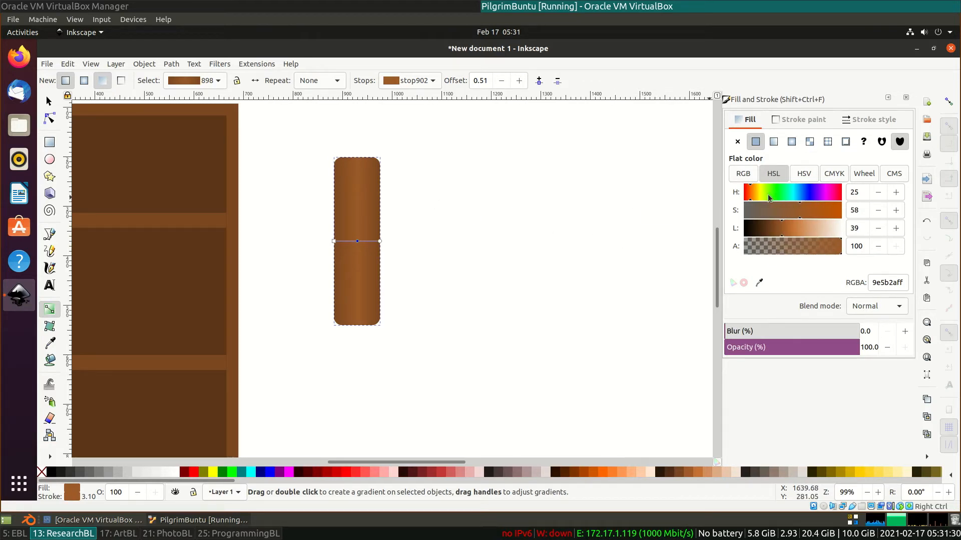
click(800, 195)
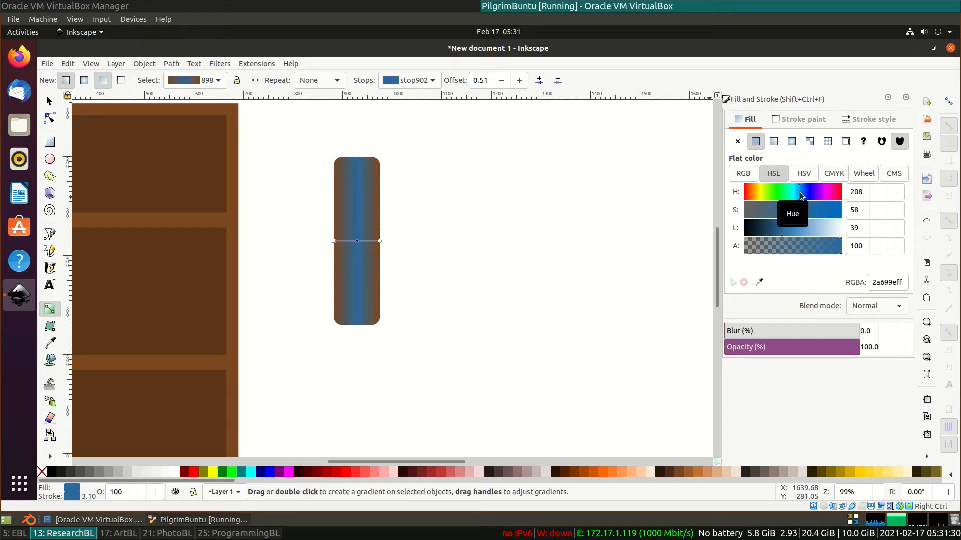
triple_click(886, 284)
key(ctrl+c)
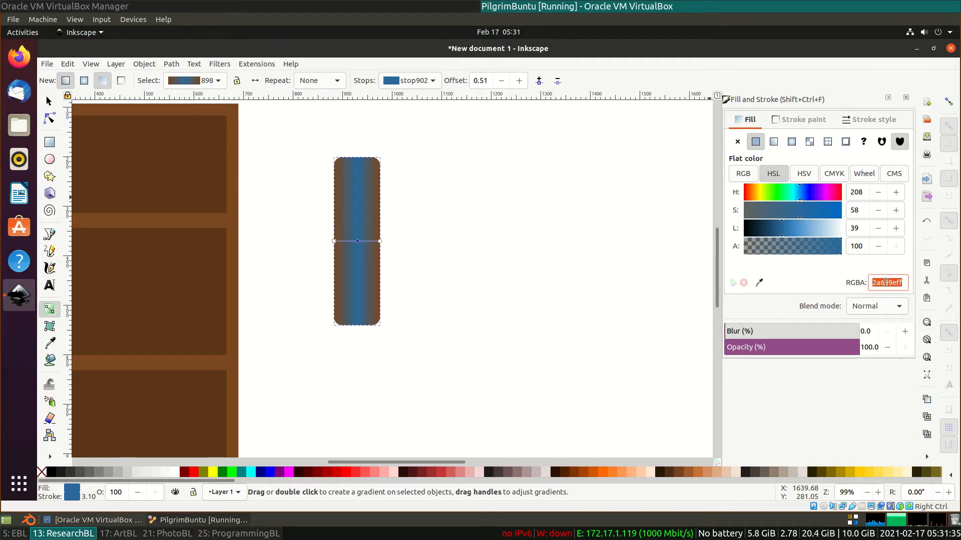
Apply the copied blue 2a699eff to the gradient's end stop, reduce its lightness to 32, and copy the resulting code 235682ff.
click(380, 242)
triple_click(882, 282)
key(ctrl+v)
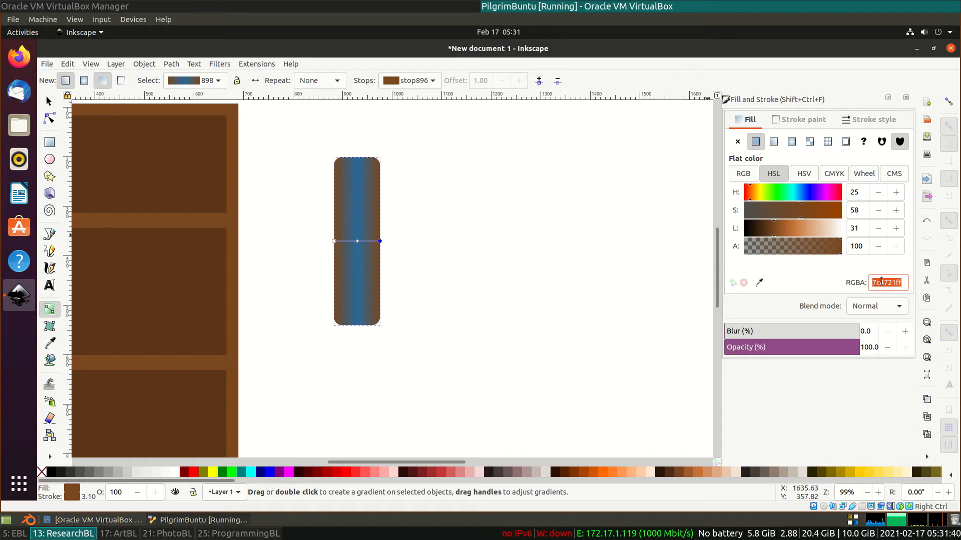
key(Return)
drag(783, 231, 778, 231)
triple_click(883, 281)
key(ctrl+c)
Apply the copied darker blue 235682ff to the gradient's start stop.
click(334, 241)
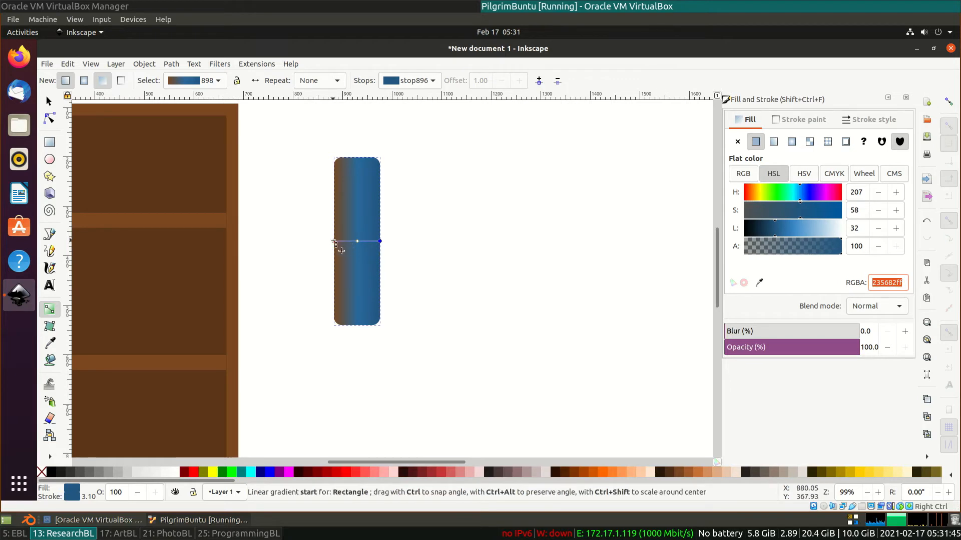
triple_click(886, 281)
key(ctrl+v)
key(Return)
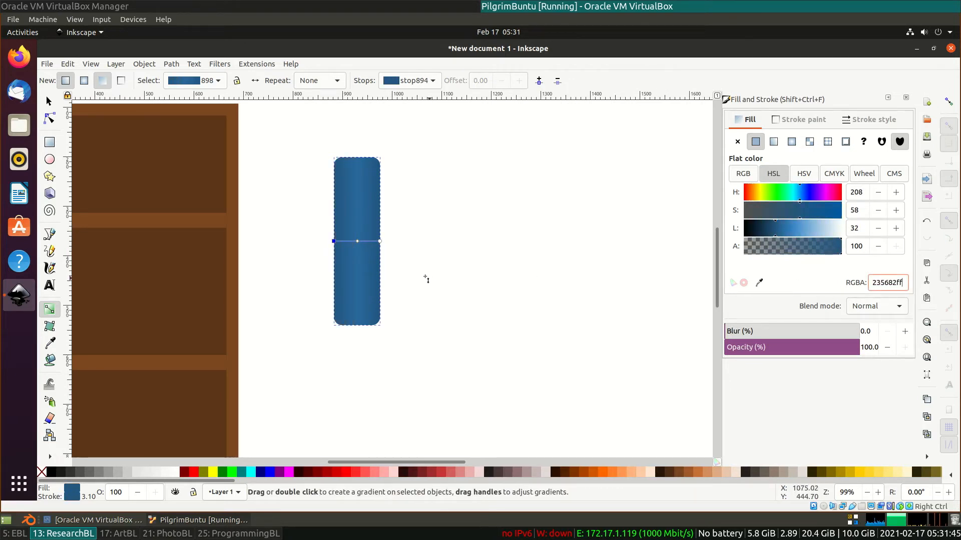
Scale the blue book down proportionally to about 40 px wide and 145 px high.
click(49, 102)
click(575, 188)
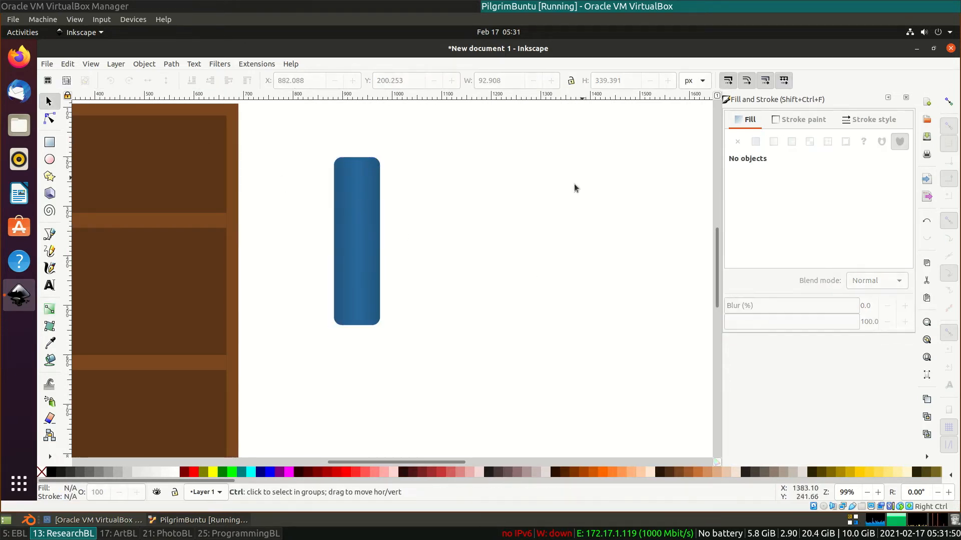
key(5)
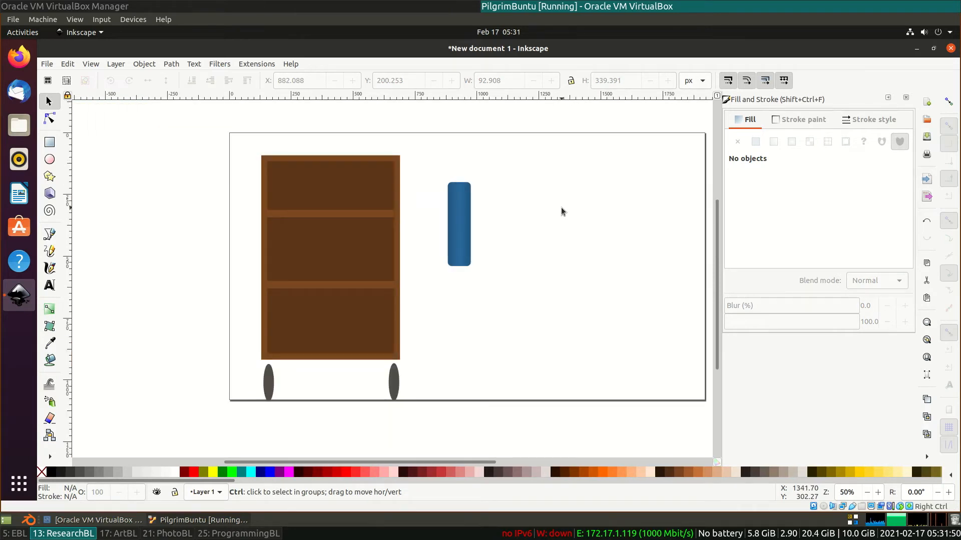
click(458, 212)
mouse_move(474, 181)
mouse_down()
mouse_move(460, 223)
mouse_move(307, 174)
mouse_move(281, 178)
mouse_move(468, 187)
mouse_up()
scroll(469, 186, up, 2)
scroll(469, 187, up, 2)
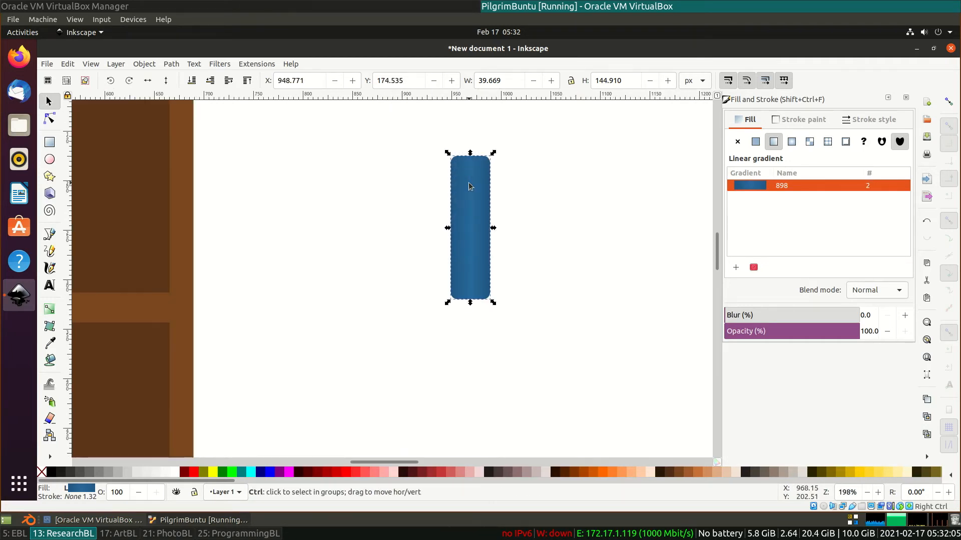
Try skewing the blue book along its edges and undo the skews.
click(473, 189)
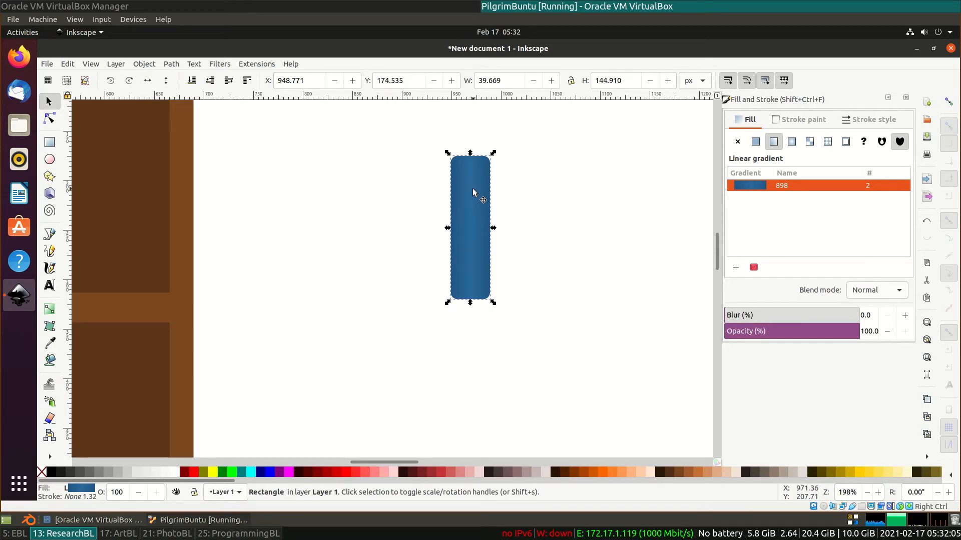
click(472, 190)
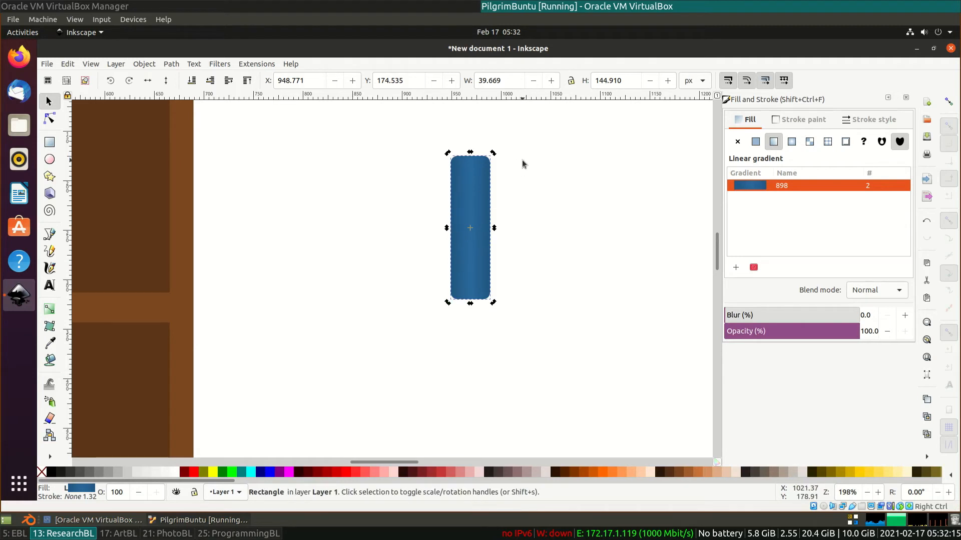
click(490, 230)
mouse_move(494, 227)
mouse_down()
mouse_move(494, 213)
mouse_move(492, 241)
mouse_move(493, 228)
mouse_up()
drag(470, 306, 479, 304)
key(ctrl+z)
key(ctrl+z)
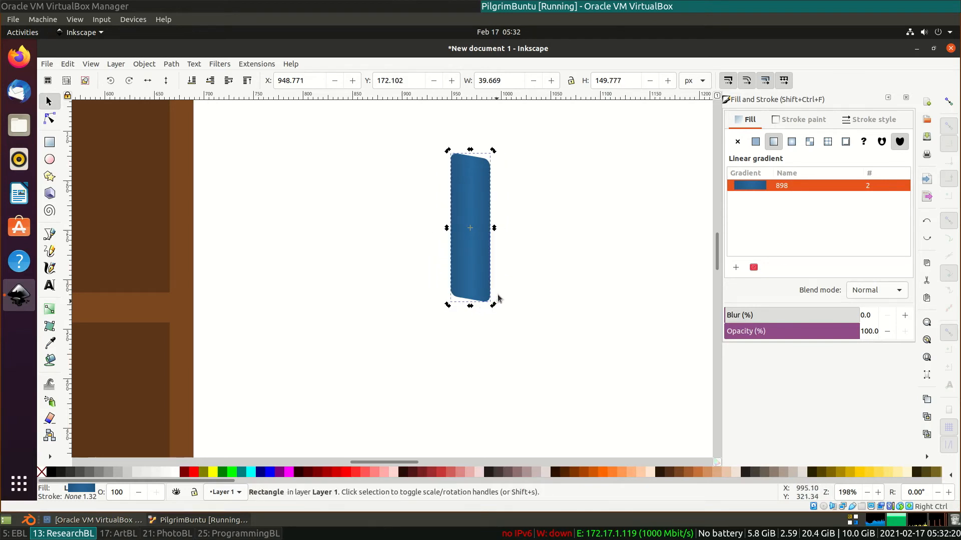
Try rotating the blue book freely and by 90 degrees counter-clockwise, and return it to upright.
drag(493, 154, 468, 188)
key(ctrl+z)
key(ctrl+z)
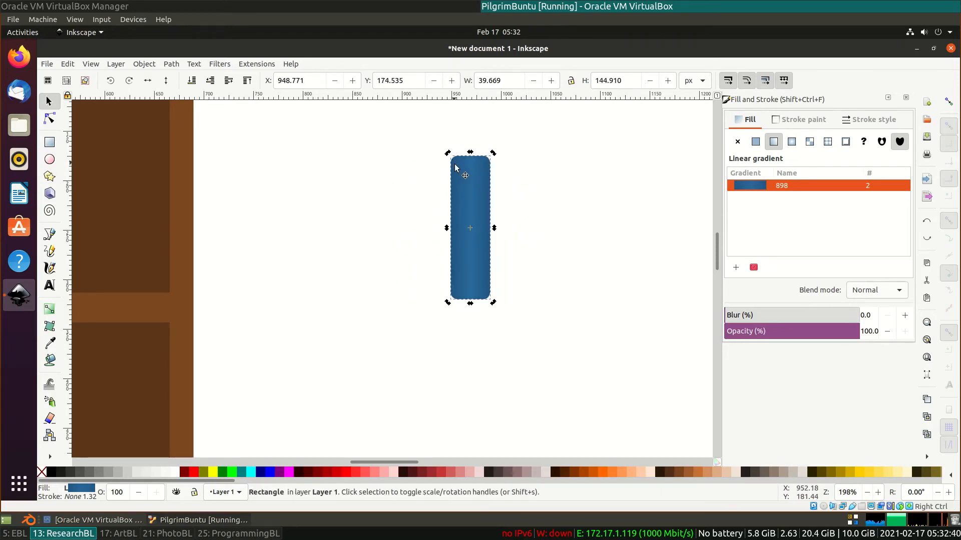
drag(448, 156, 461, 191)
click(109, 81)
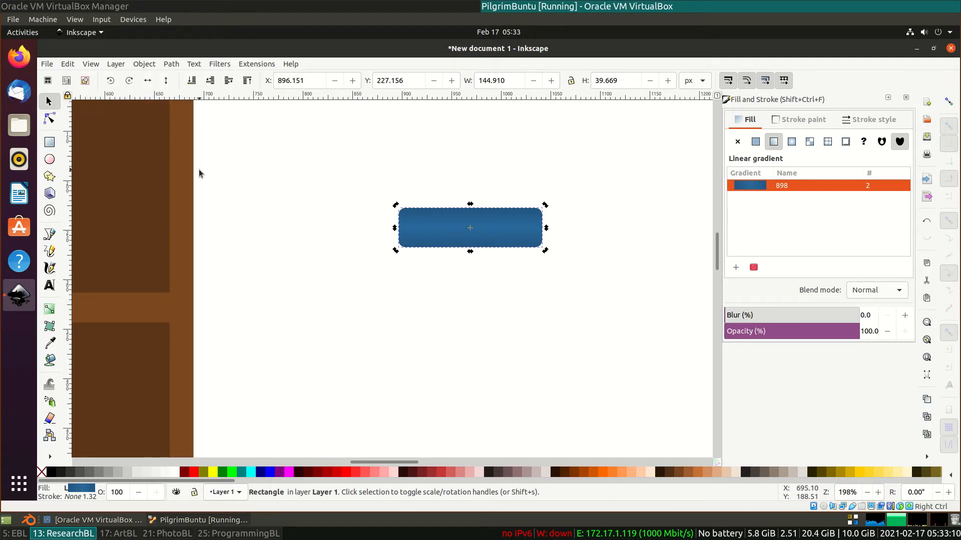
click(129, 81)
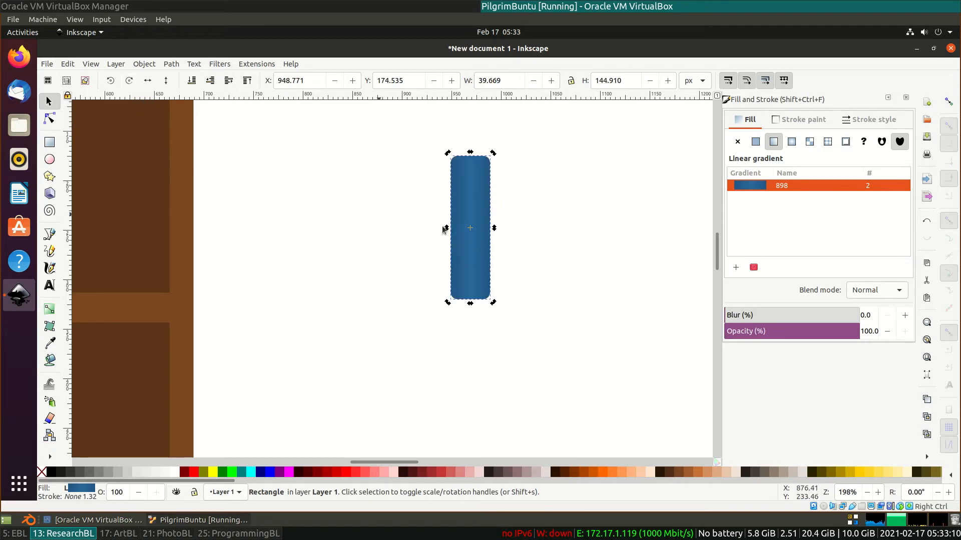
Keep one upright blue book on the top shelf and place a second, tilted one leaning against its side.
click(491, 160)
drag(494, 155, 469, 151)
scroll(602, 230, down, 2)
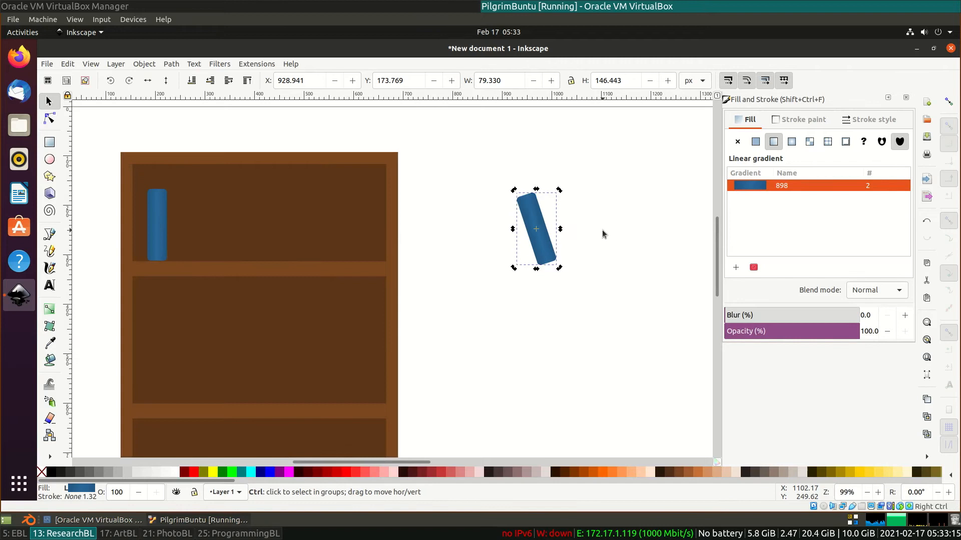
drag(522, 214, 176, 209)
click(203, 200)
Duplicate the upright book, move the copy outside the bookcase, and rotate it 90 degrees counter-clockwise.
click(157, 216)
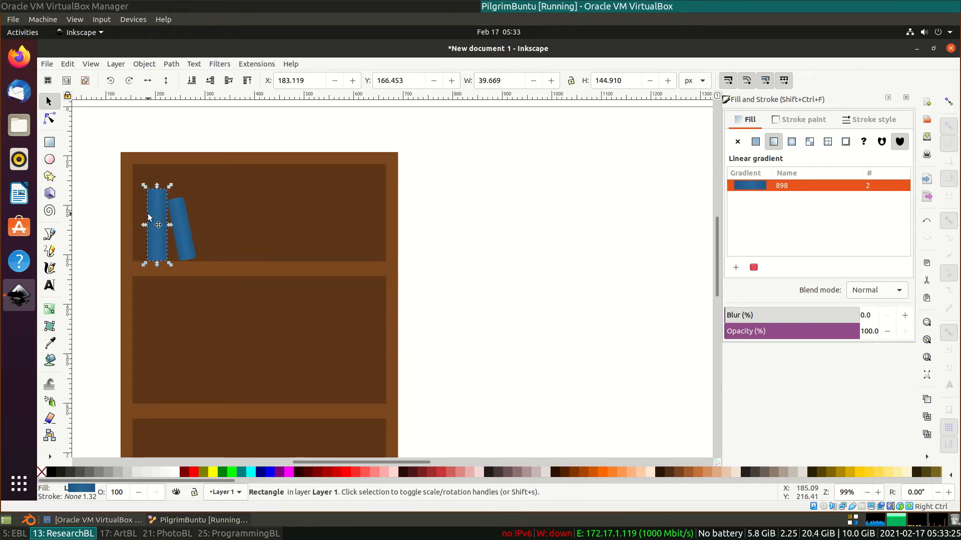
key(ctrl+d)
drag(160, 223, 518, 205)
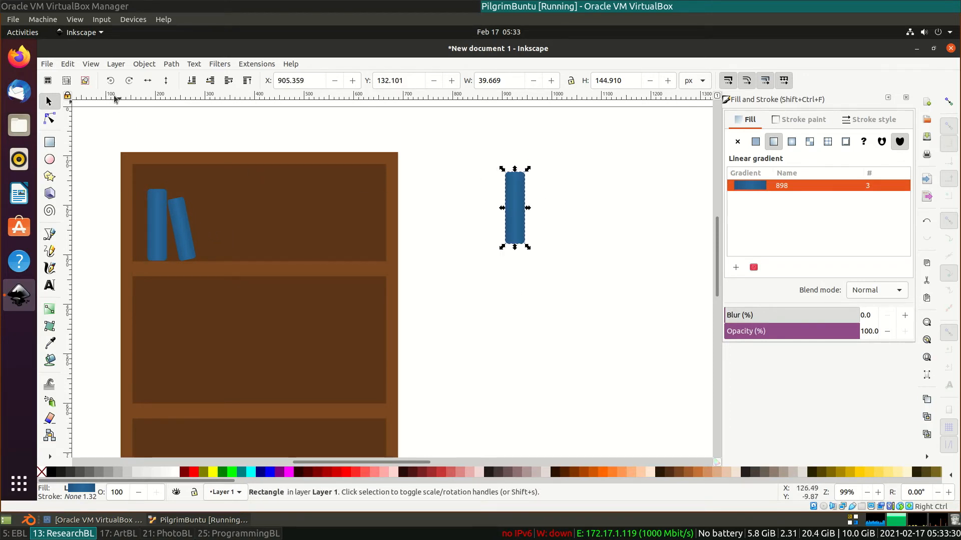
click(110, 80)
click(596, 233)
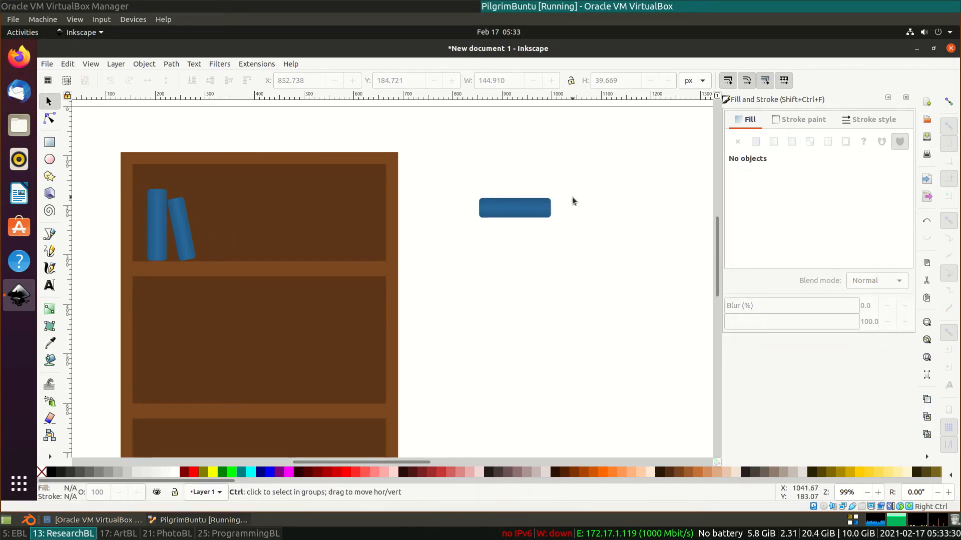
Draw a flowed text frame below the horizontal book, widen it slightly, and enter "text" in it.
scroll(572, 197, up, 3)
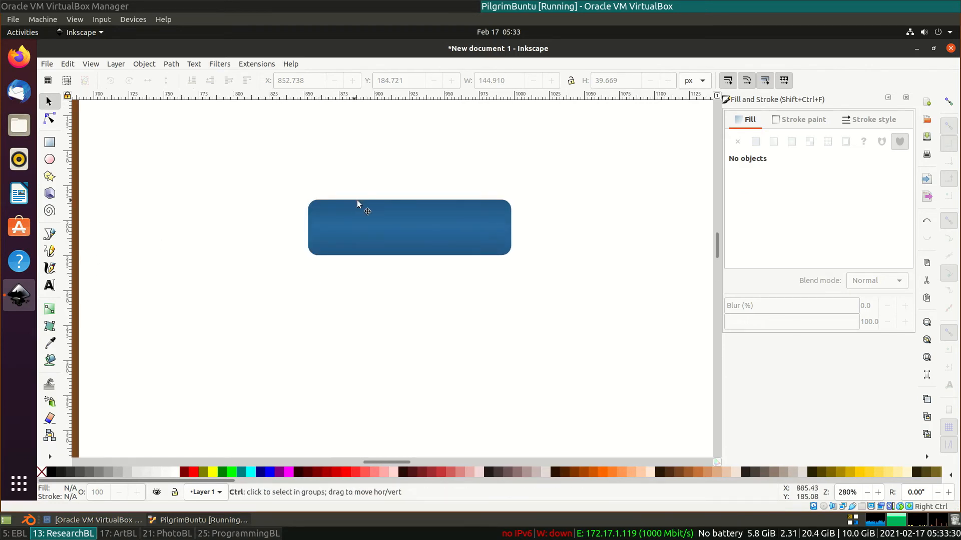
scroll(414, 199, down, 3)
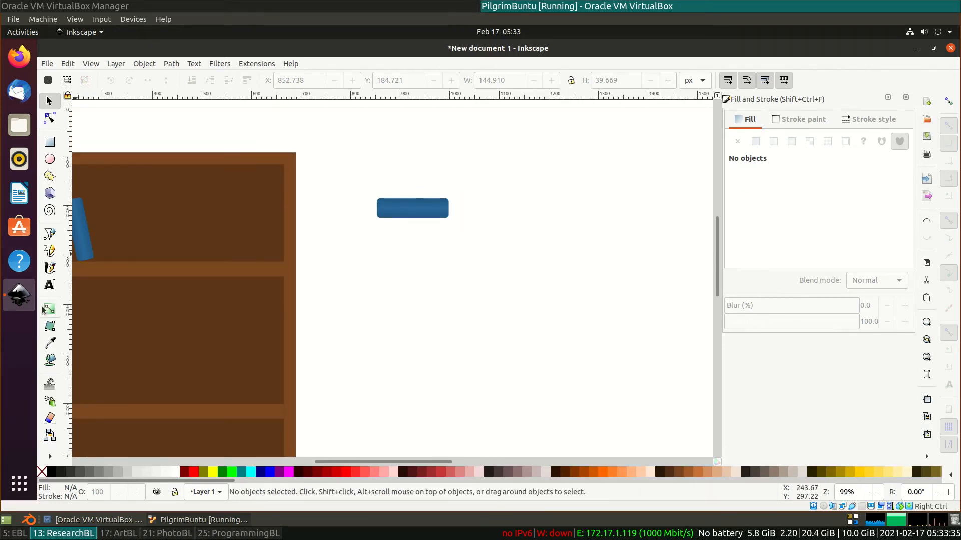
click(49, 290)
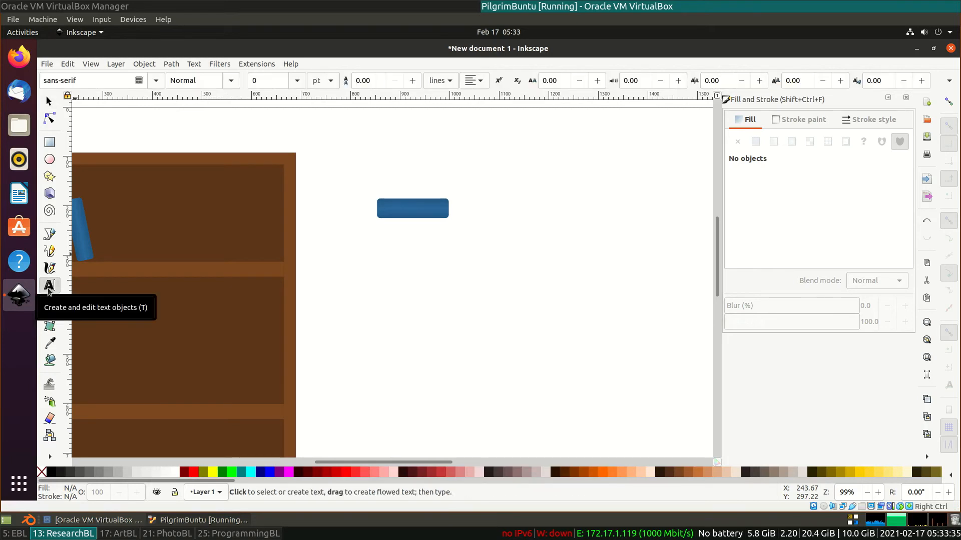
drag(357, 239, 612, 338)
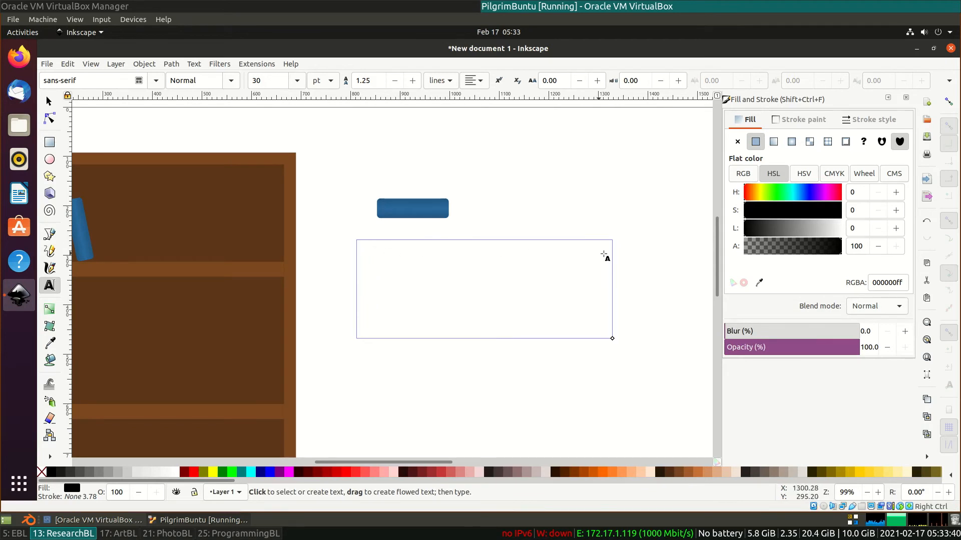
drag(613, 339, 624, 334)
text(text)
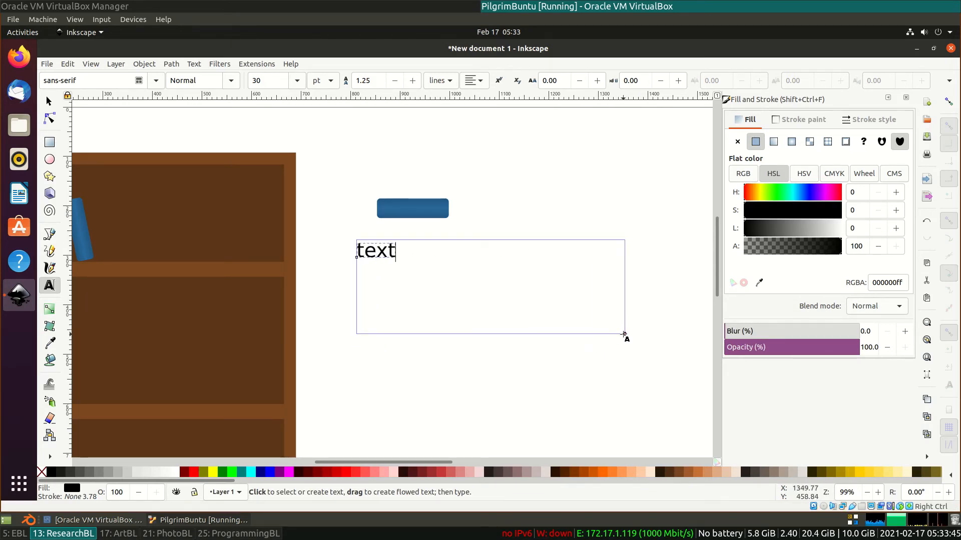
Add a plain text object reading "Book" beneath the flowed text, move it closer, and nudge "text" slightly.
click(362, 374)
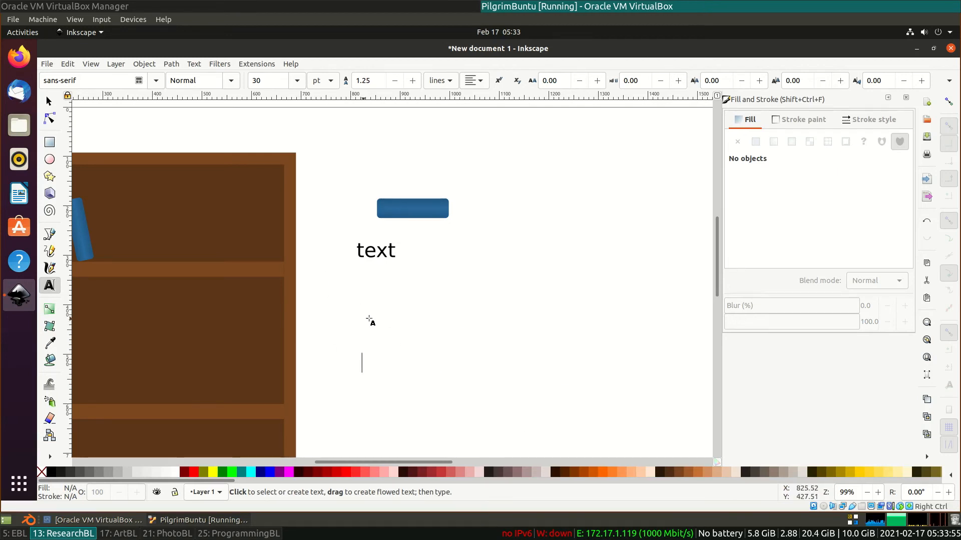
text(Book)
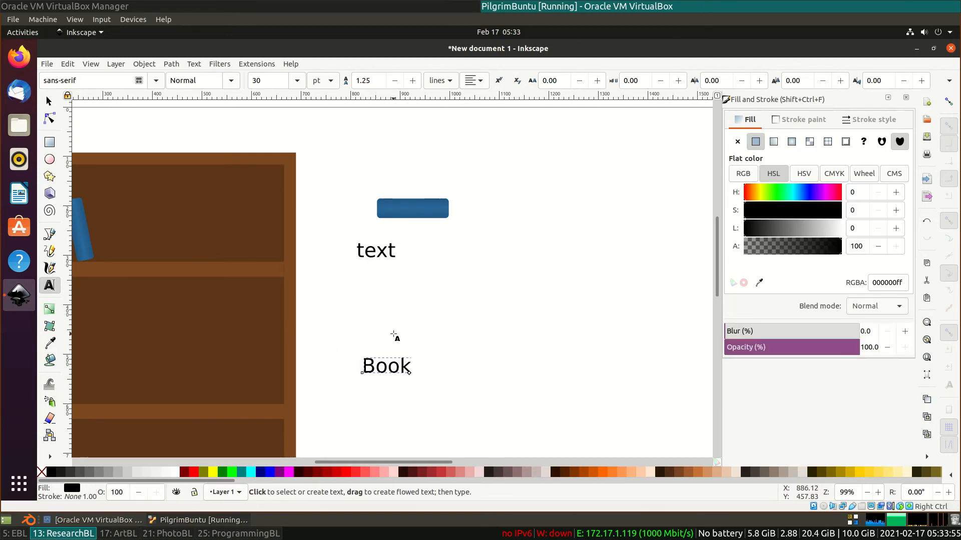
click(49, 101)
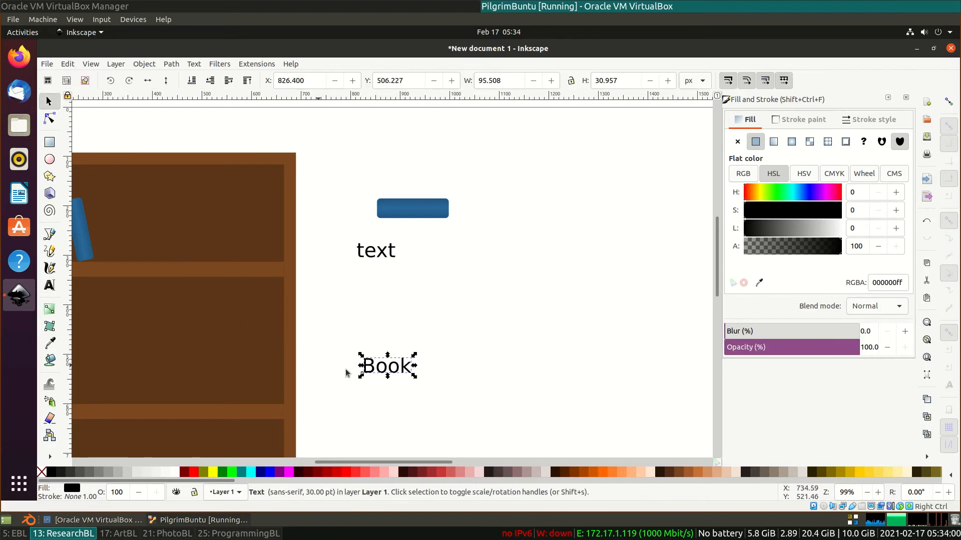
drag(383, 362, 380, 296)
click(383, 252)
drag(385, 255, 388, 258)
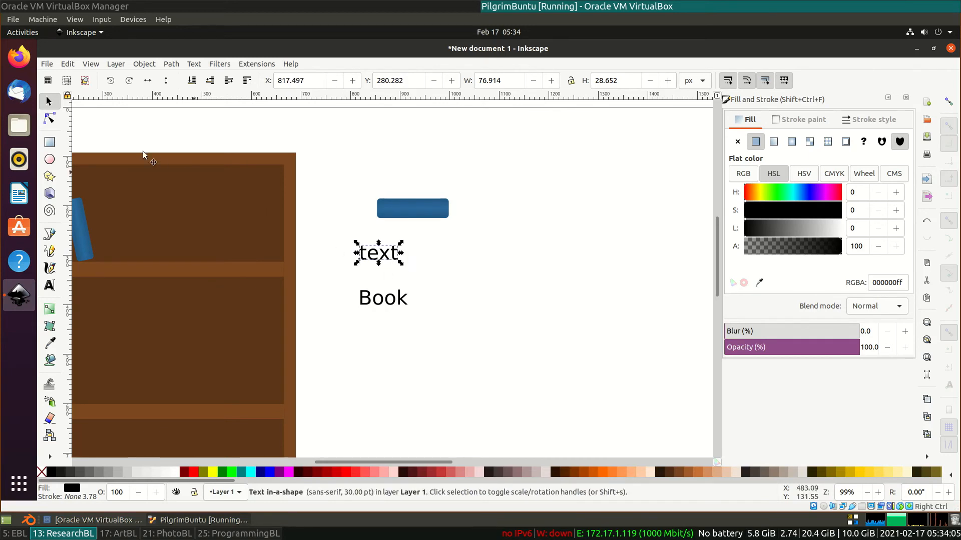
Compare the frame and handles of the flowed "text" with those of the plain "Book" text.
click(49, 118)
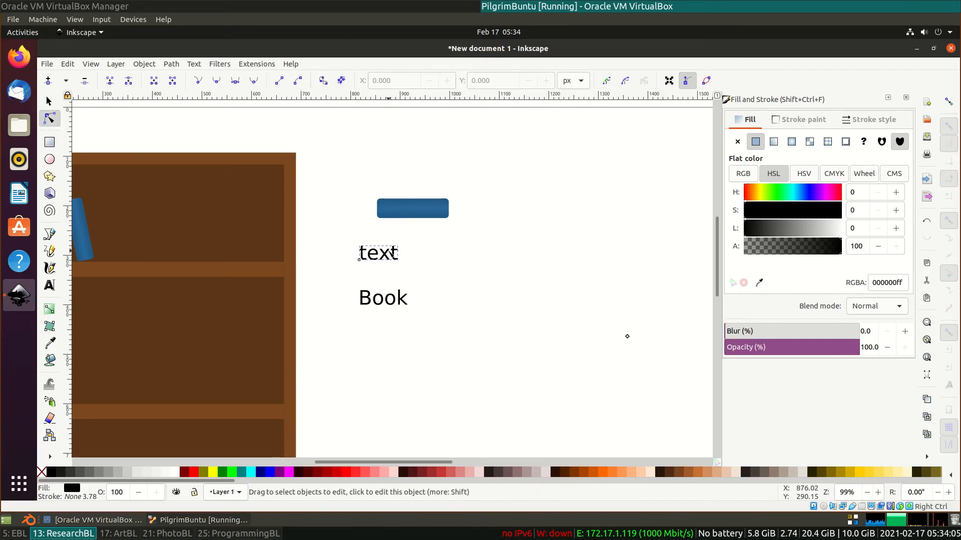
key(t)
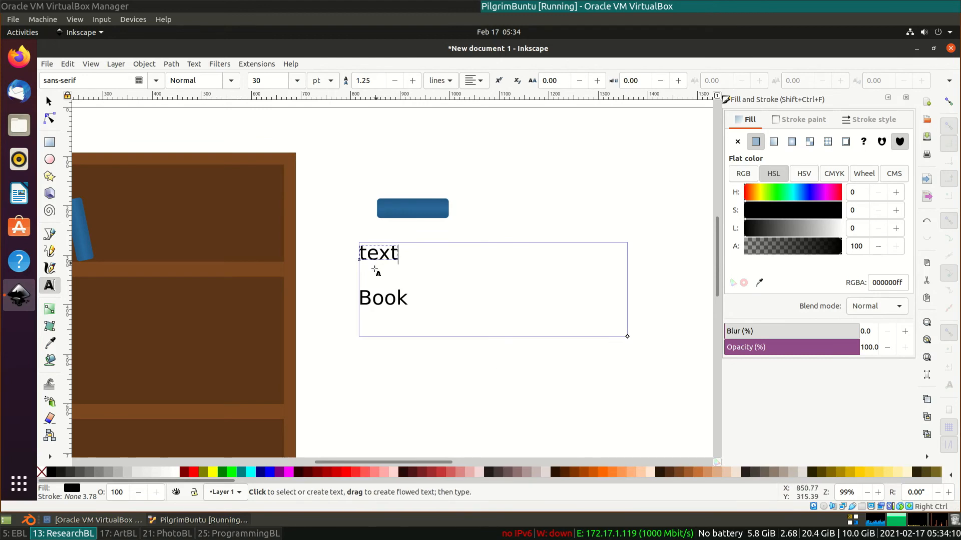
key(Escape)
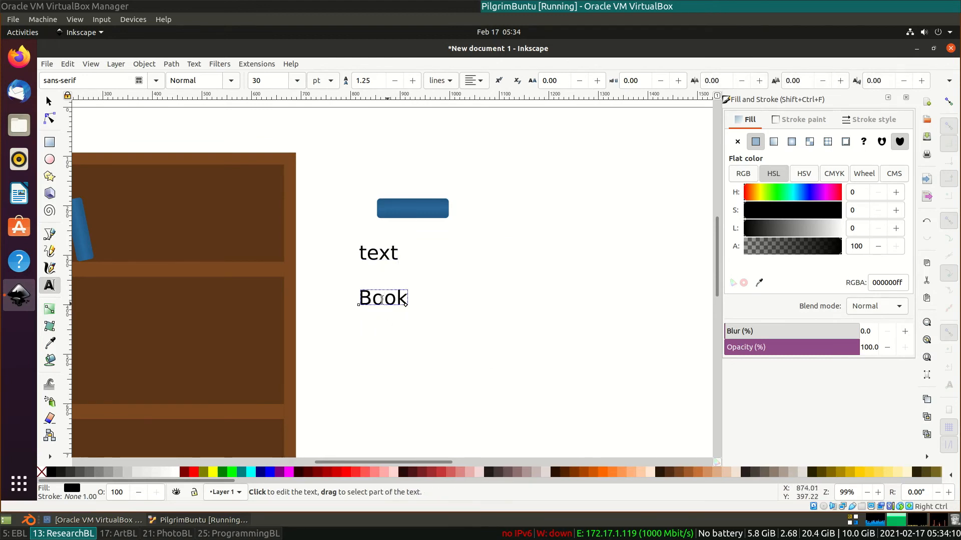
click(379, 253)
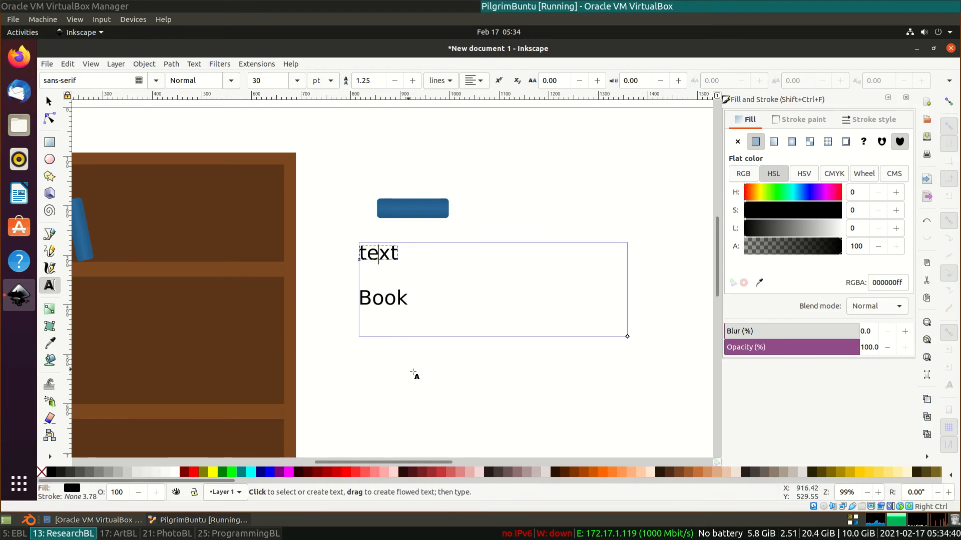
click(371, 299)
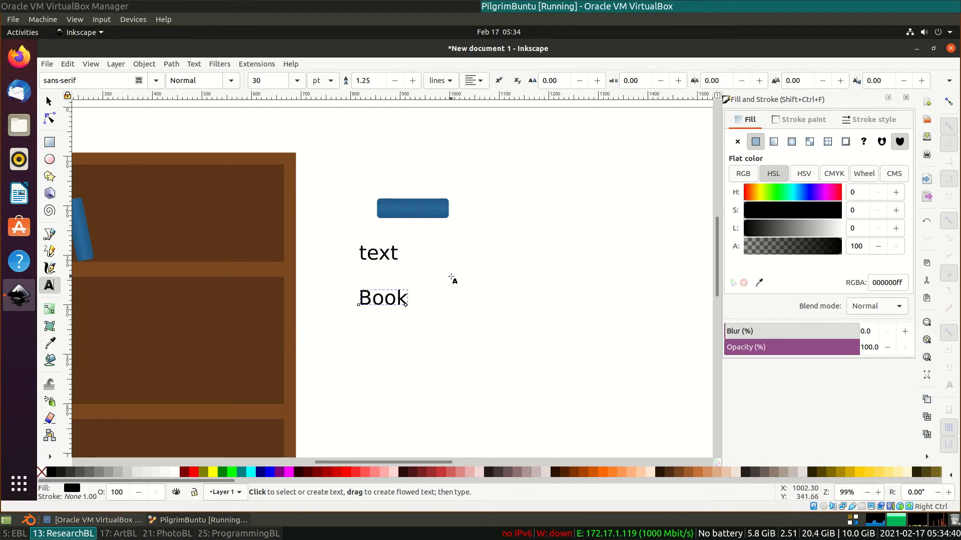
Add a plain text object reading "type" to the right of the other two texts and select it.
click(451, 275)
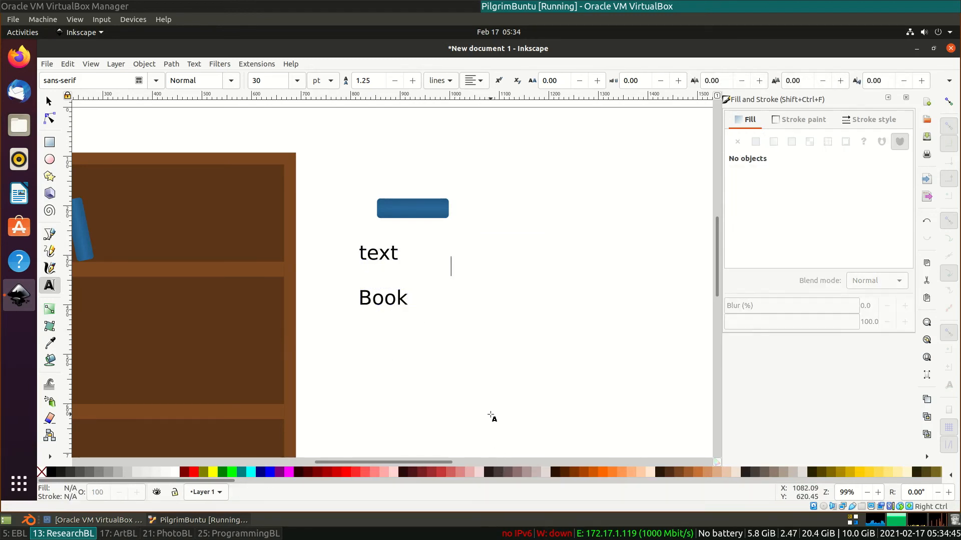
text(type)
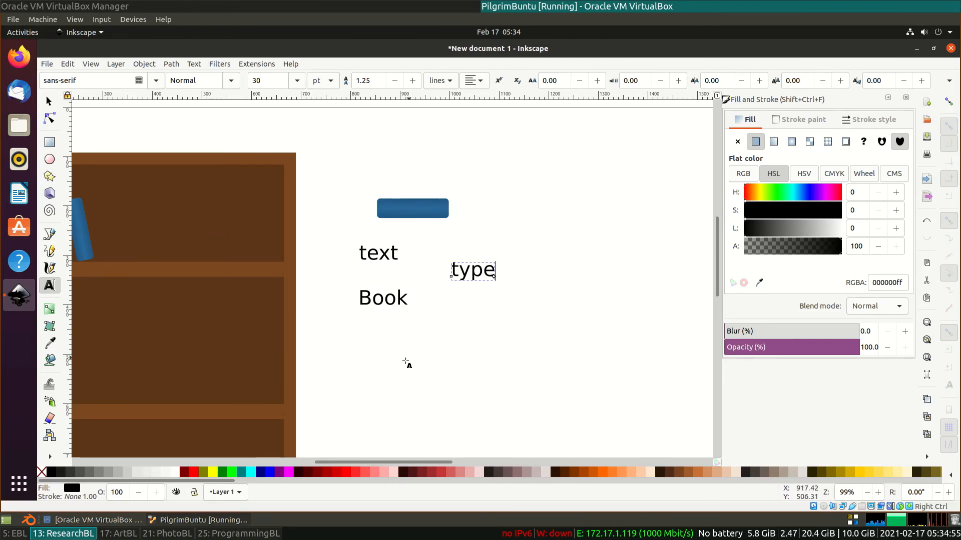
click(408, 358)
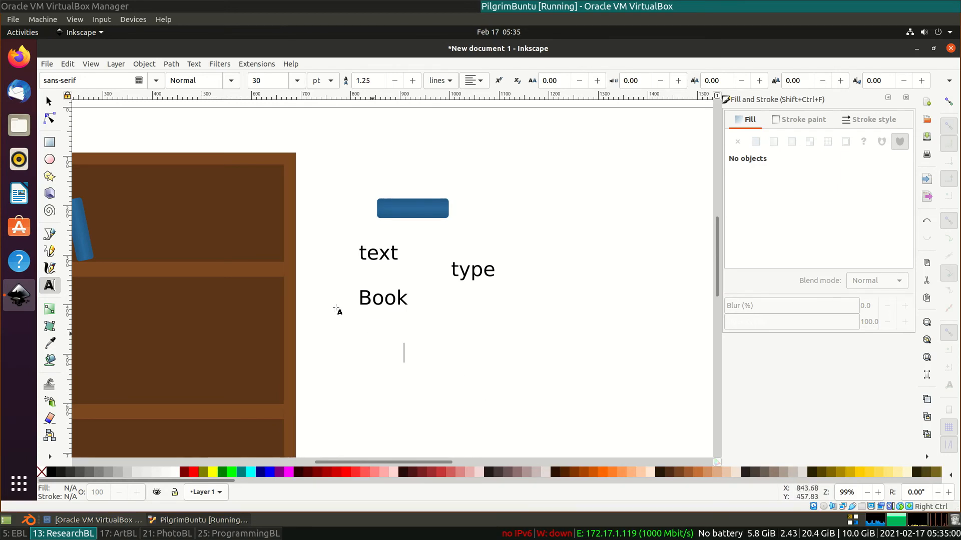
click(48, 101)
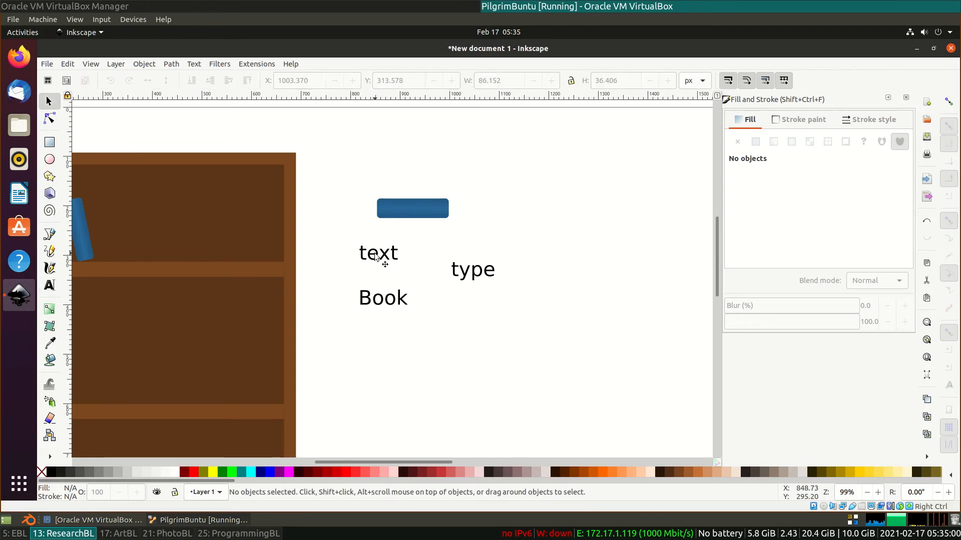
click(483, 273)
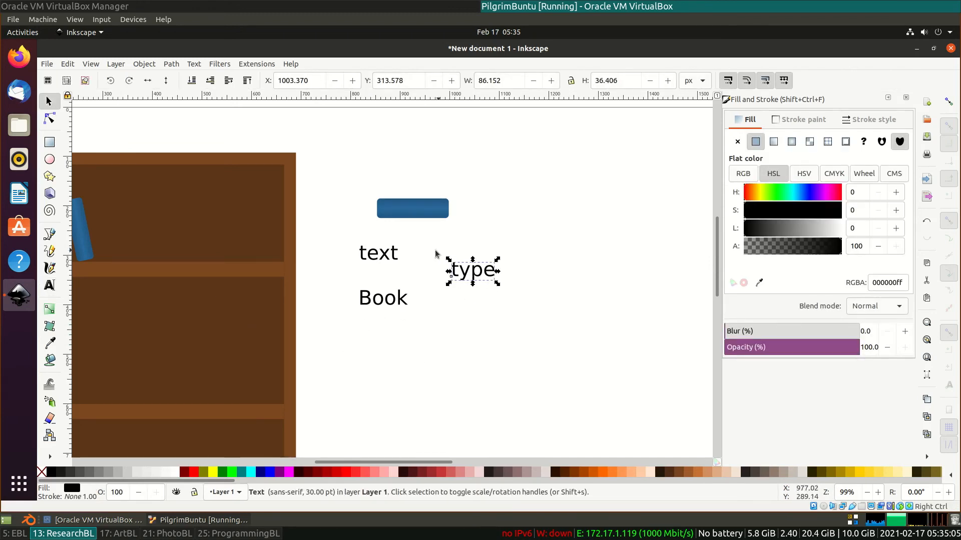
Delete the "type" and "text" objects and move the "Book" text onto the horizontal blue book.
key(Delete)
click(372, 261)
key(Delete)
click(383, 299)
drag(382, 299, 421, 209)
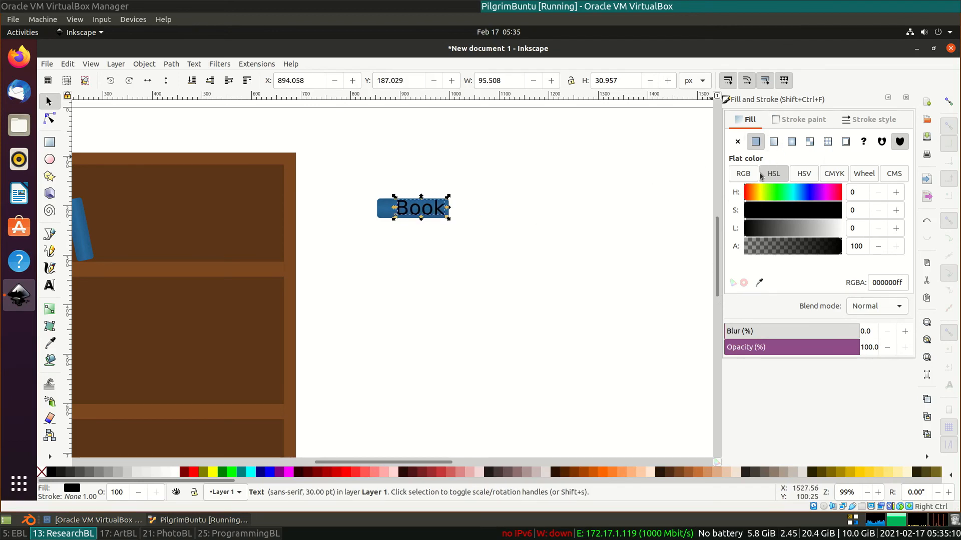
Recolour the "Book" text dark blue with hue 215, saturation 53 and lightness 19.
drag(754, 196, 787, 197)
click(795, 210)
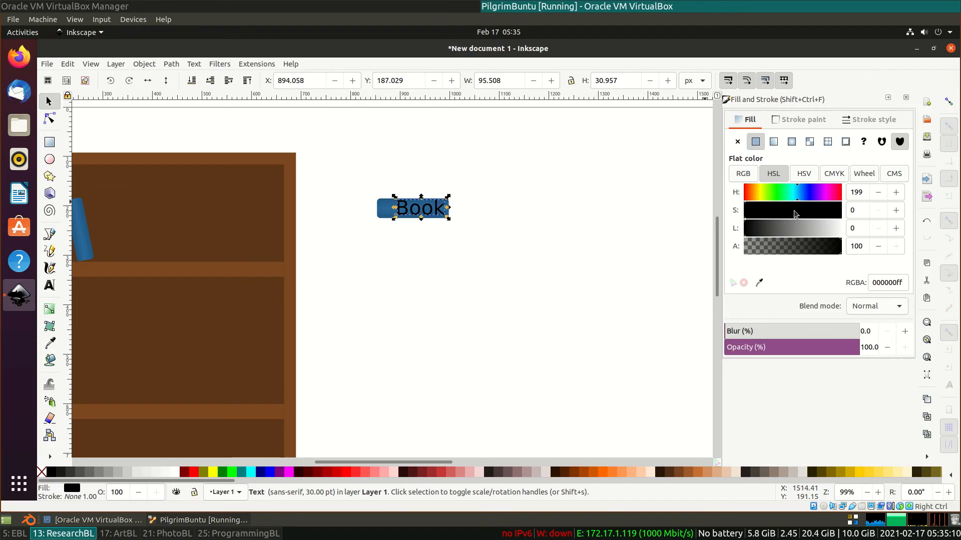
click(770, 233)
click(810, 193)
click(762, 230)
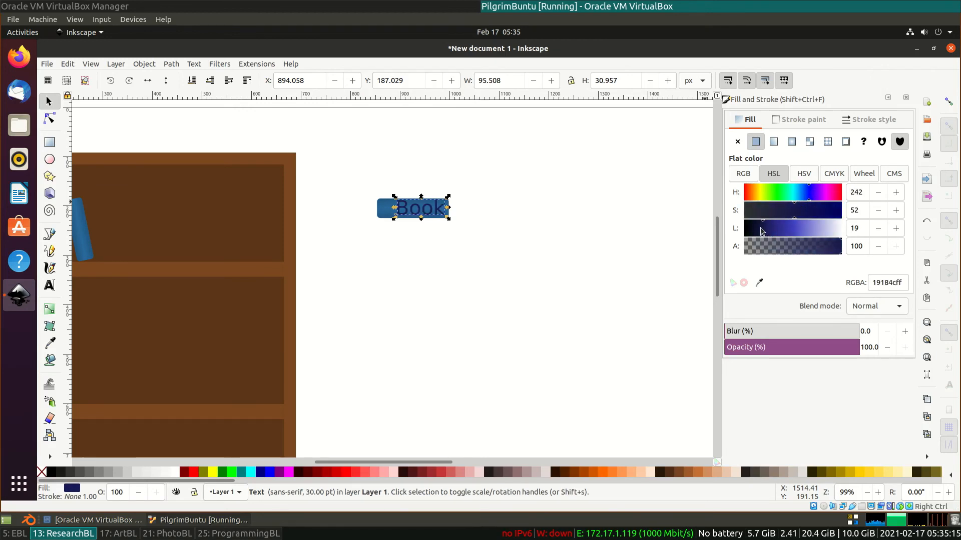
click(803, 196)
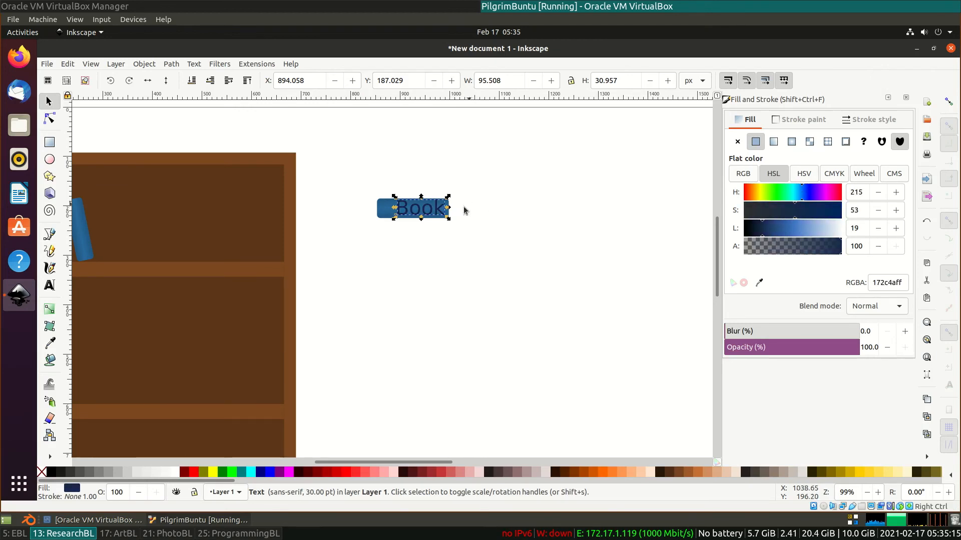
Scale the "Book" text down to about 66 × 21 px and place it inside the left part of the blue book.
scroll(458, 207, up, 6)
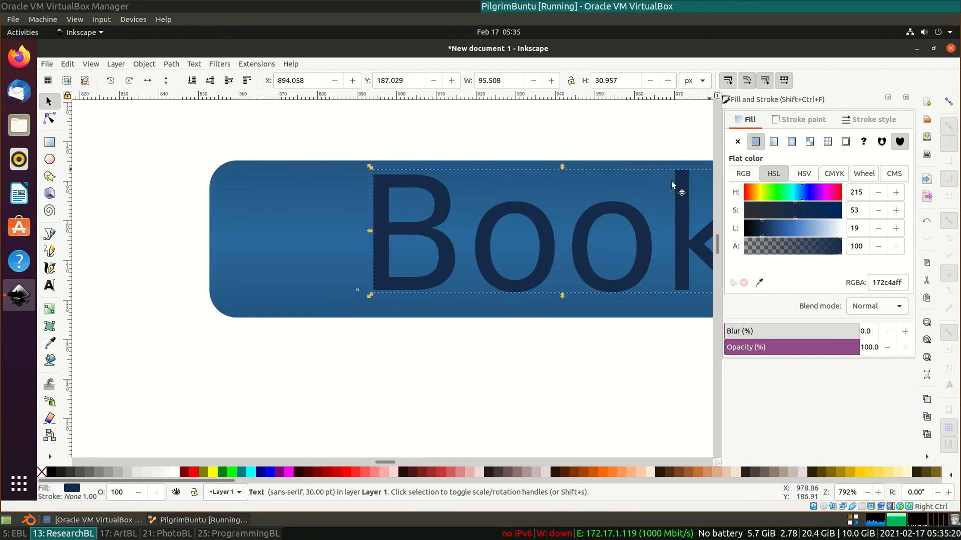
scroll(234, 244, down, 1)
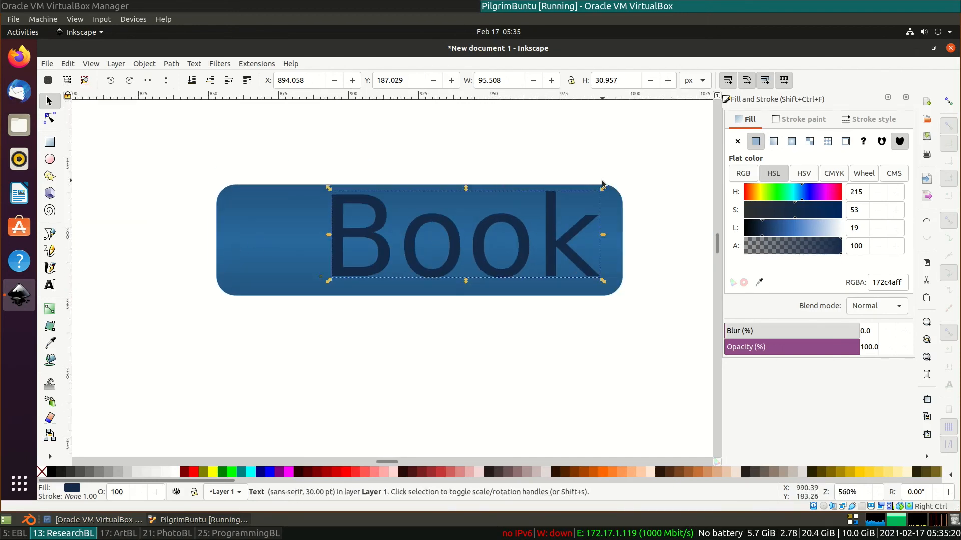
drag(604, 185, 478, 235)
drag(438, 259, 458, 202)
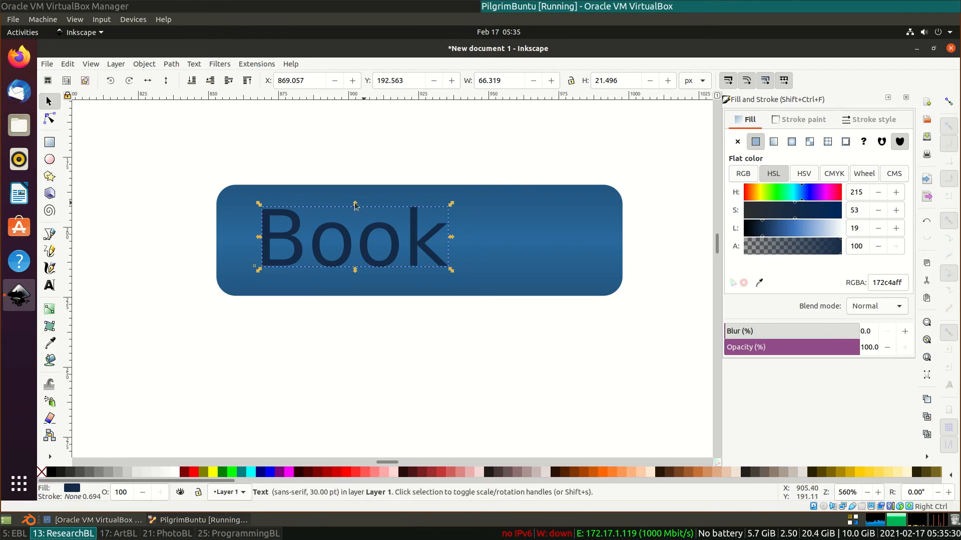
Try skewing the "Book" text horizontally from its upper edge and undo the skew.
click(337, 228)
drag(356, 203, 375, 205)
key(ctrl+z)
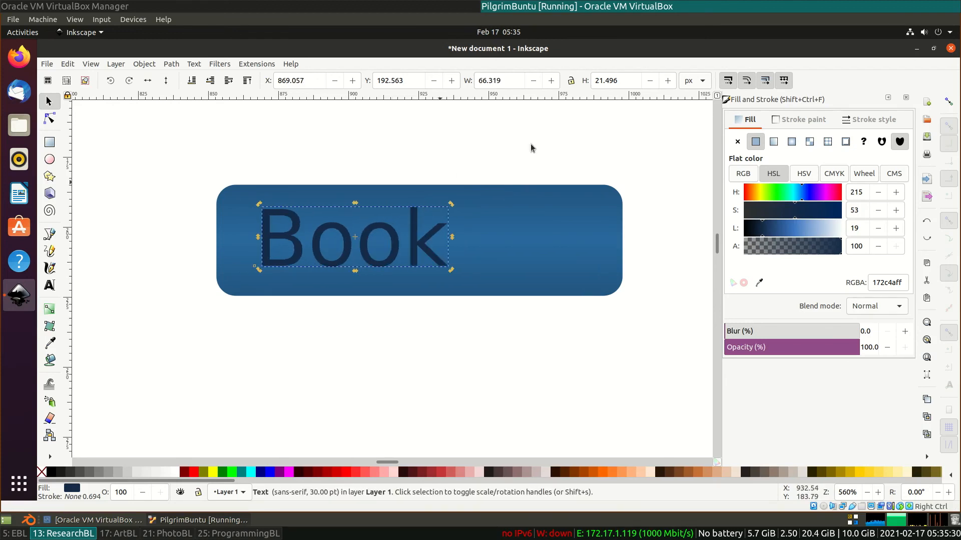
Select the blue book and its "Book" text one after the other to check whether they are separate objects.
click(457, 160)
click(539, 229)
click(497, 142)
click(285, 245)
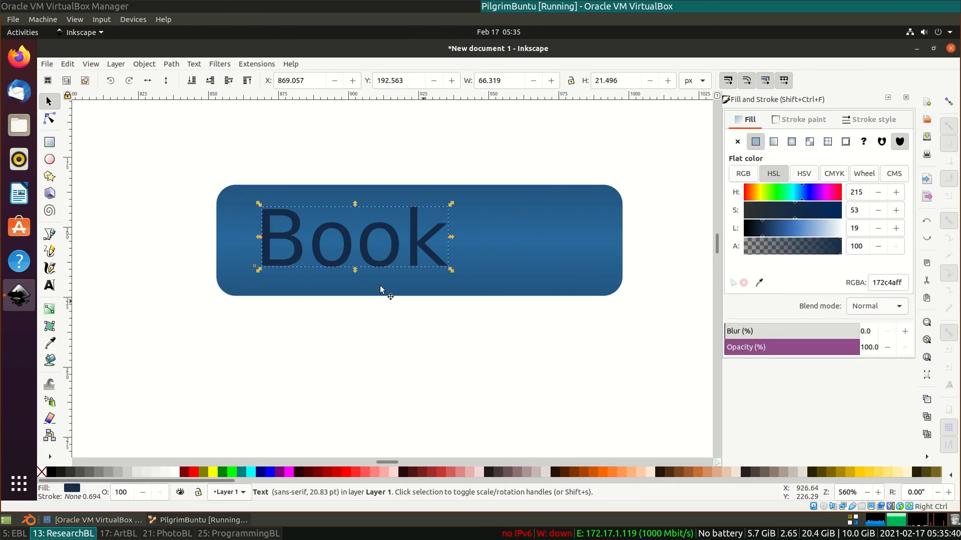
Group the blue book with its "Book" text and move the group slightly to the left.
click(138, 195)
drag(151, 152, 659, 348)
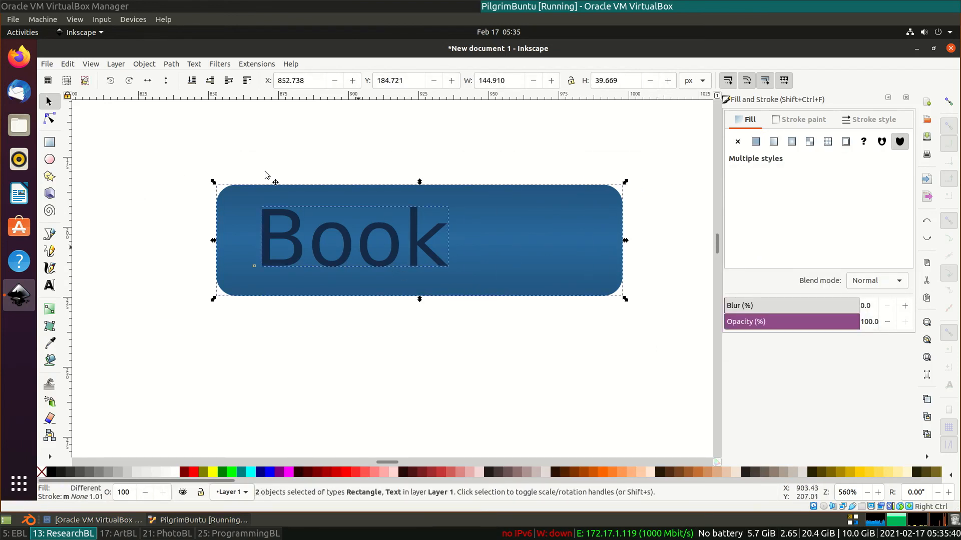
click(144, 64)
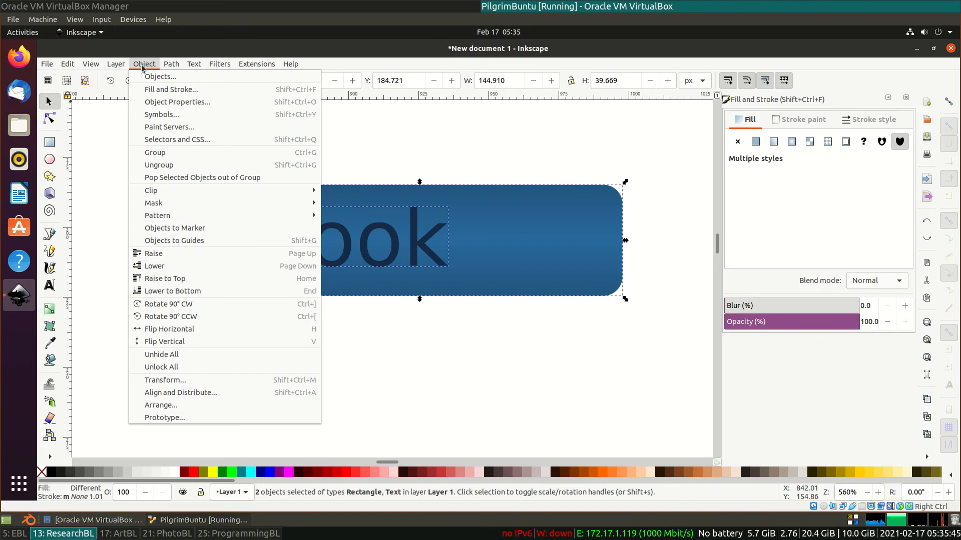
click(156, 152)
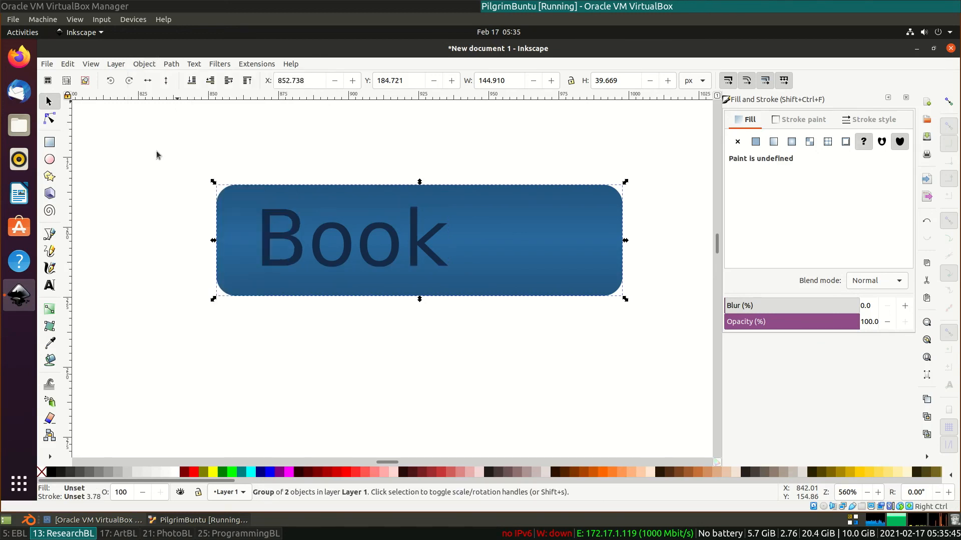
click(489, 143)
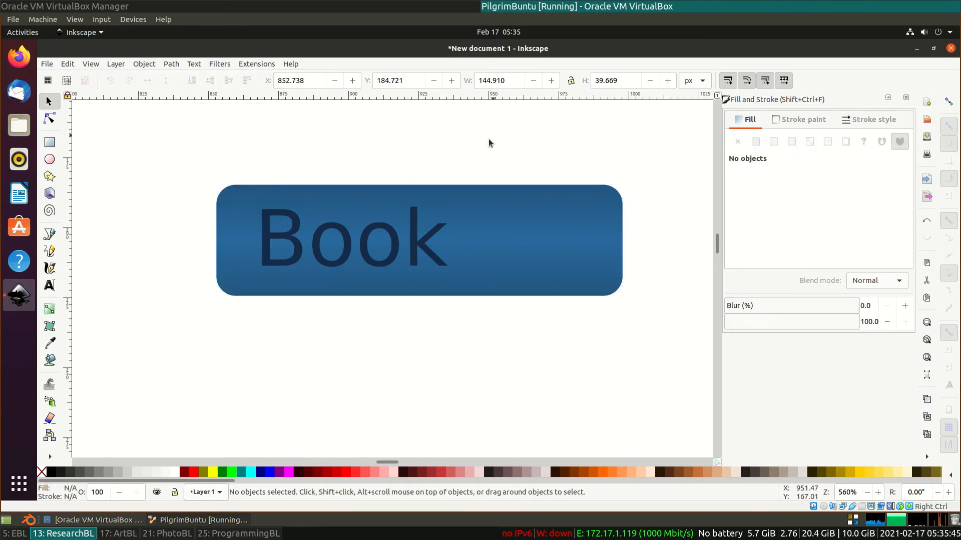
click(478, 225)
drag(477, 226, 494, 271)
Try rotating the grouped book freehand by its corner and undo the rotation.
ctrl+scroll(460, 223, down, 5)
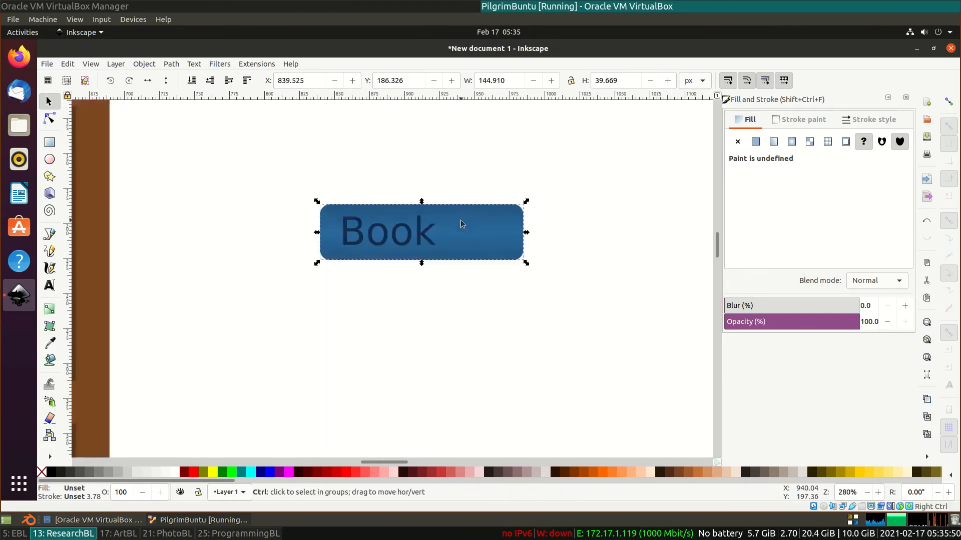
click(462, 224)
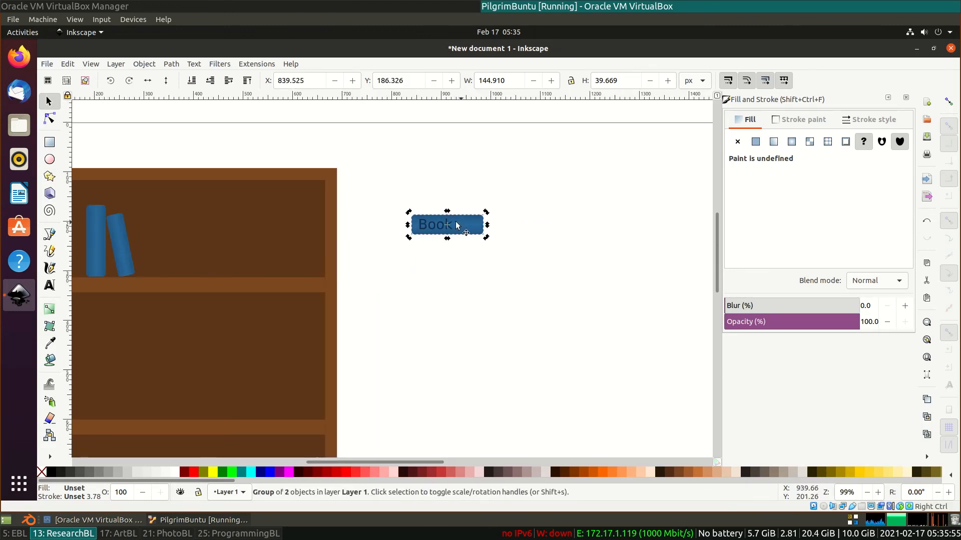
drag(408, 212, 433, 201)
key(ctrl+z)
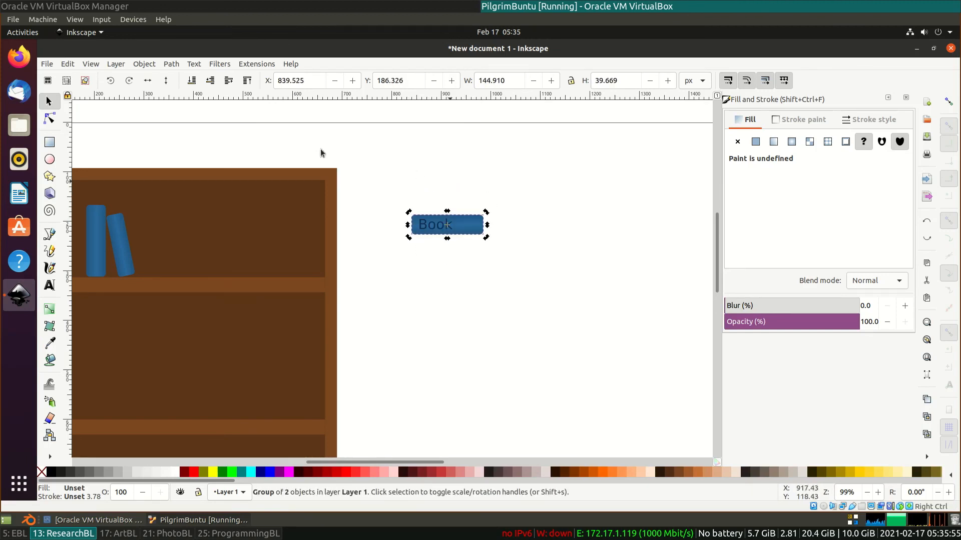
Rotate the grouped book 90° clockwise, stand it on the right side of the top shelf, and shrink it to about 37 × 135 px.
click(129, 80)
drag(457, 209, 251, 208)
drag(237, 256, 239, 258)
click(600, 176)
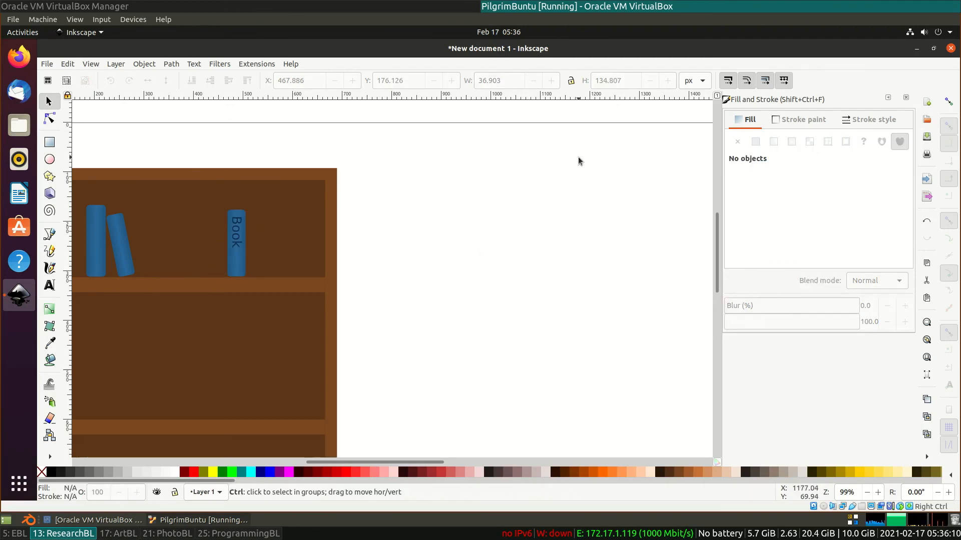
ctrl+scroll(578, 157, down, 2)
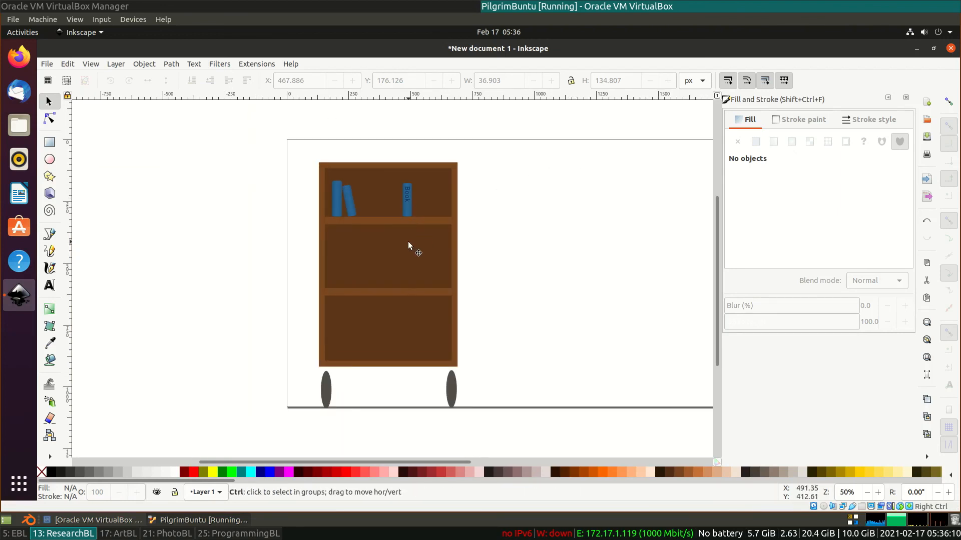